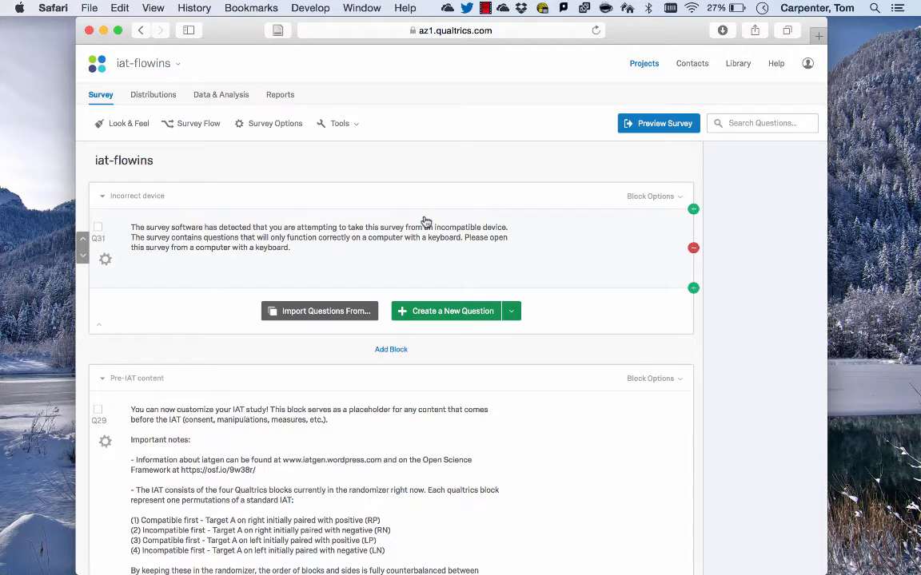
Scroll through the survey to review its blocks from top to bottom
scroll(426, 221, "down", 15)
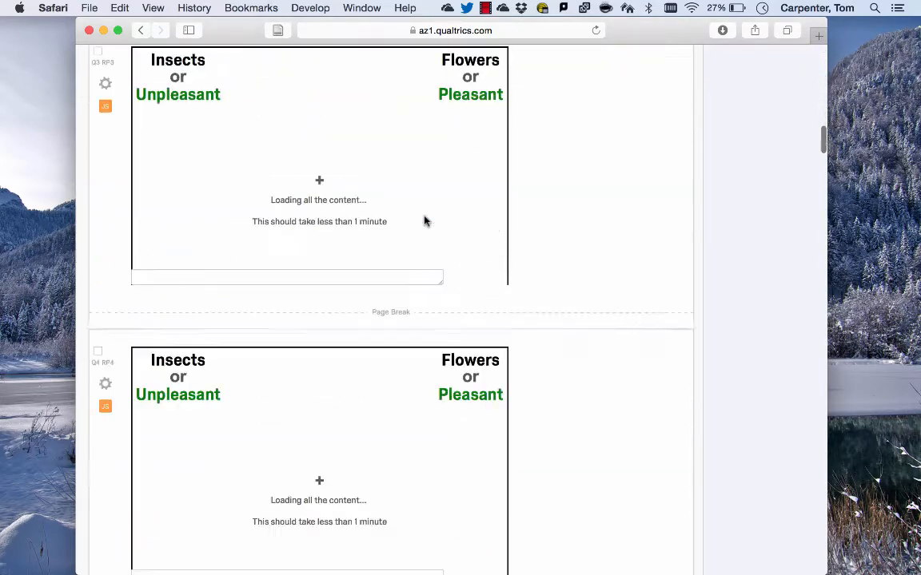
scroll(426, 221, "down", 20)
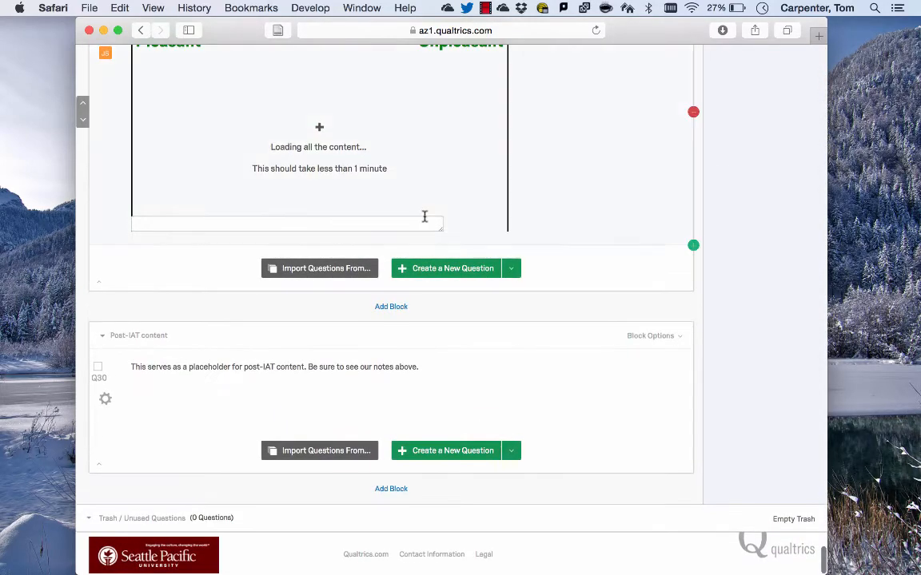
scroll(424, 216, "up", 20)
scroll(425, 217, "down", 10)
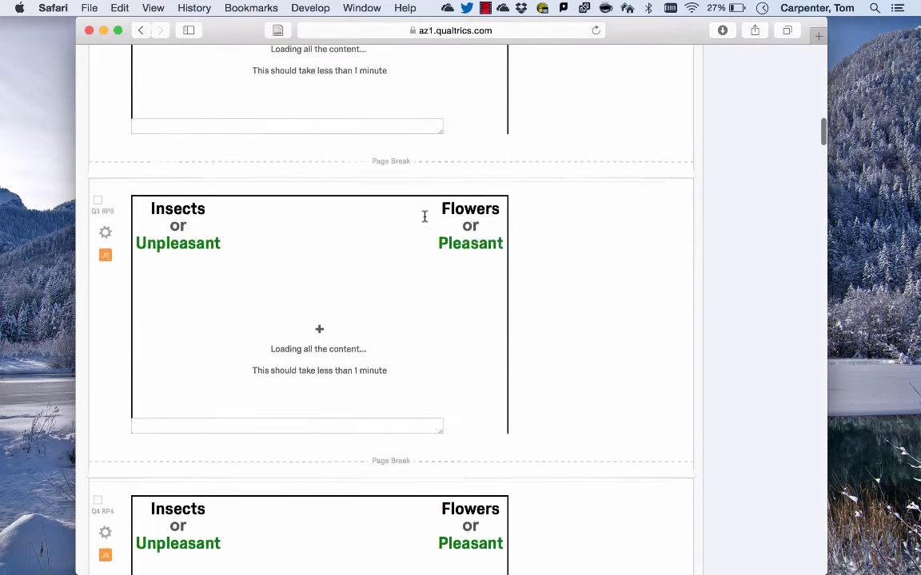
scroll(424, 217, "up", 20)
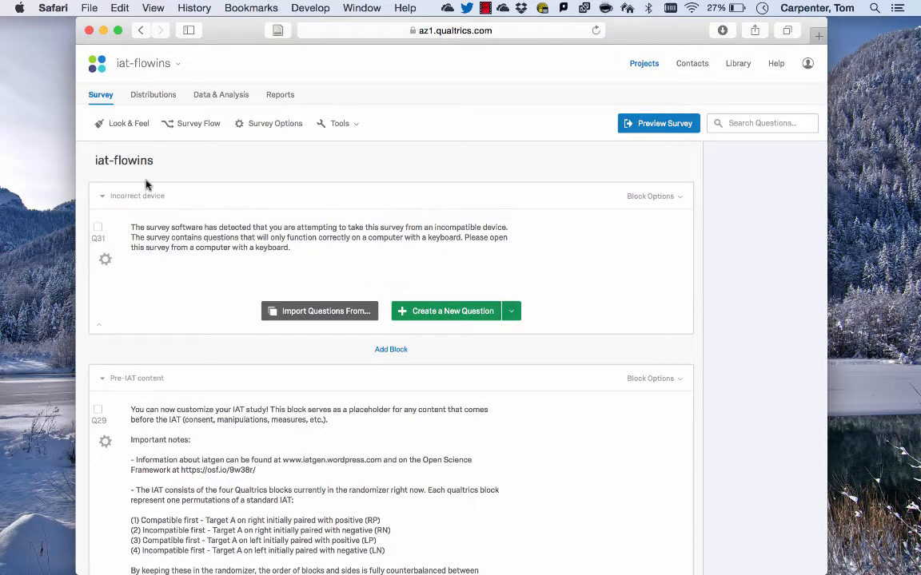
left_click(113, 124)
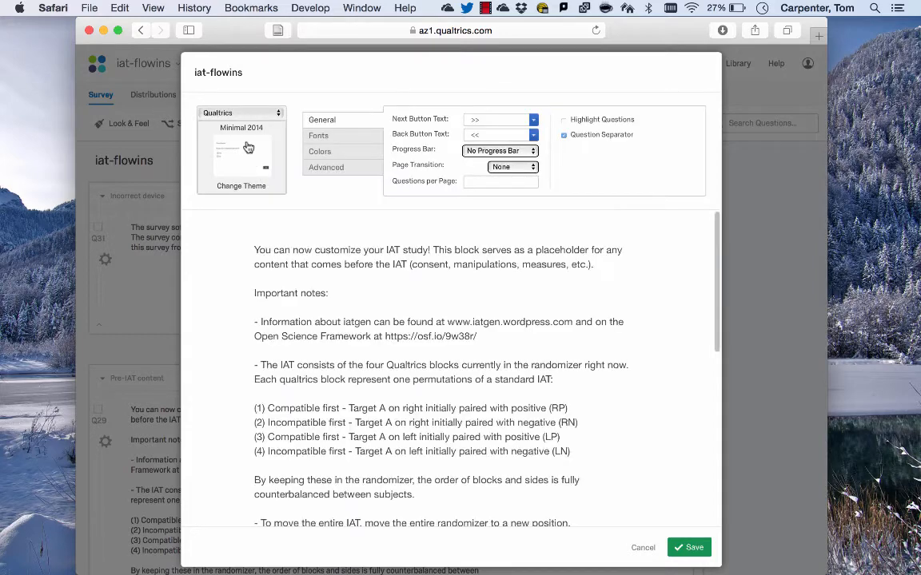
left_click(503, 169)
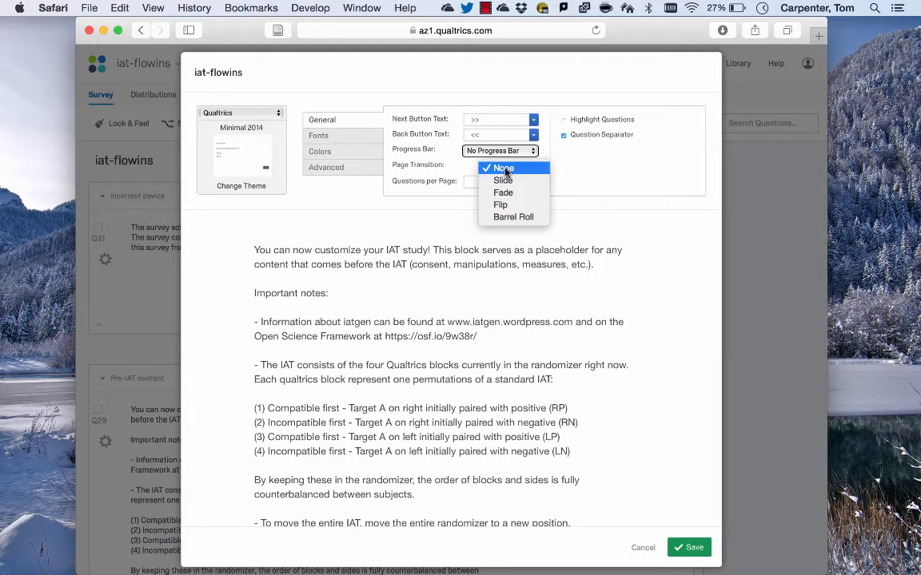
left_click(505, 171)
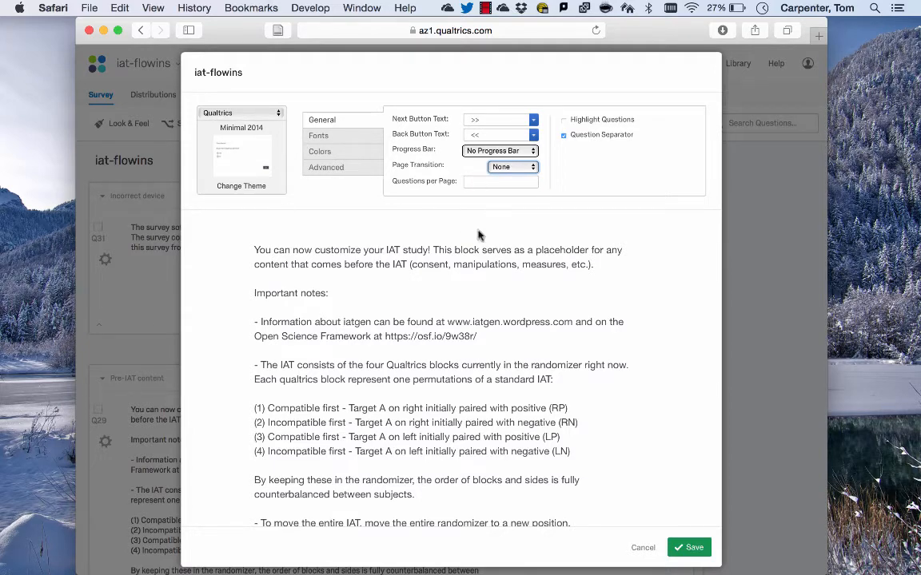
left_click(641, 548)
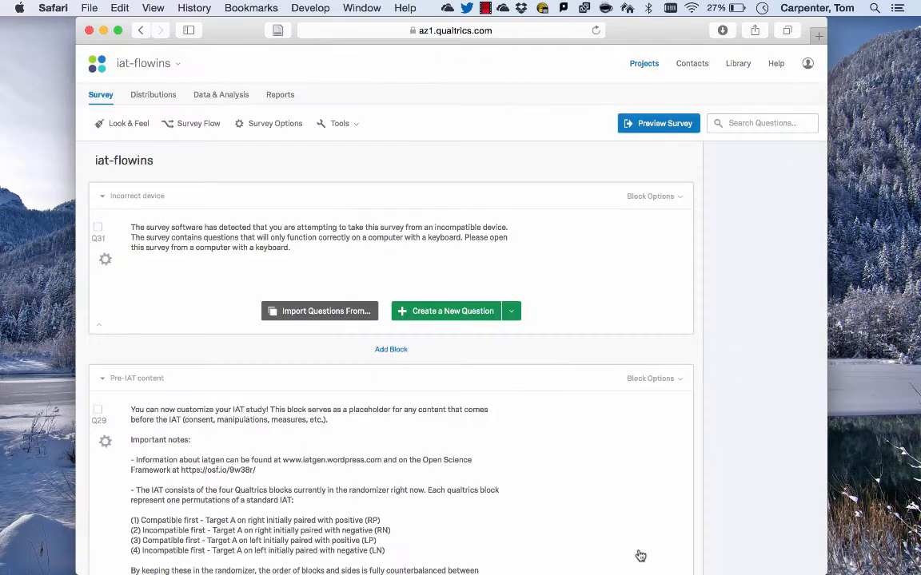
Open the Survey Flow and collapse the Randomizer element
left_click(154, 254)
left_click(199, 124)
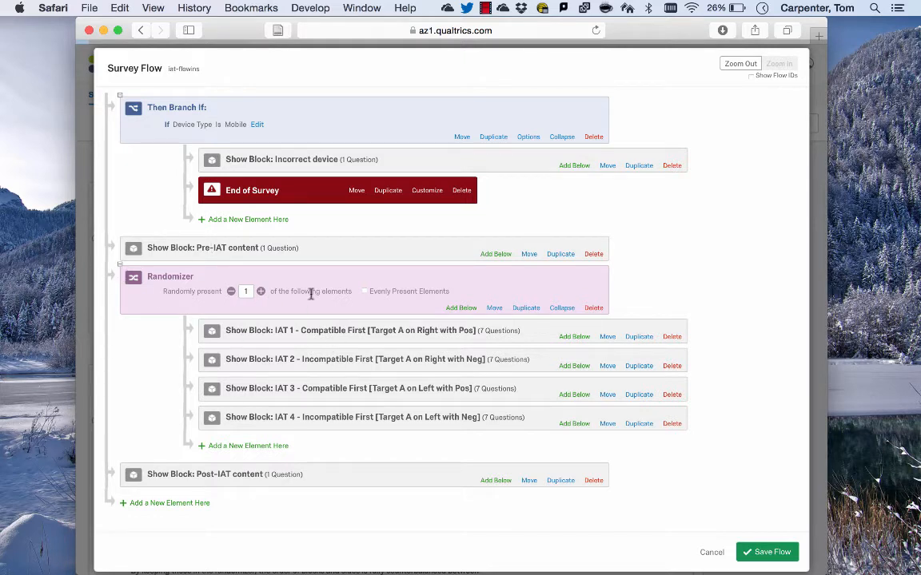
left_click(120, 268)
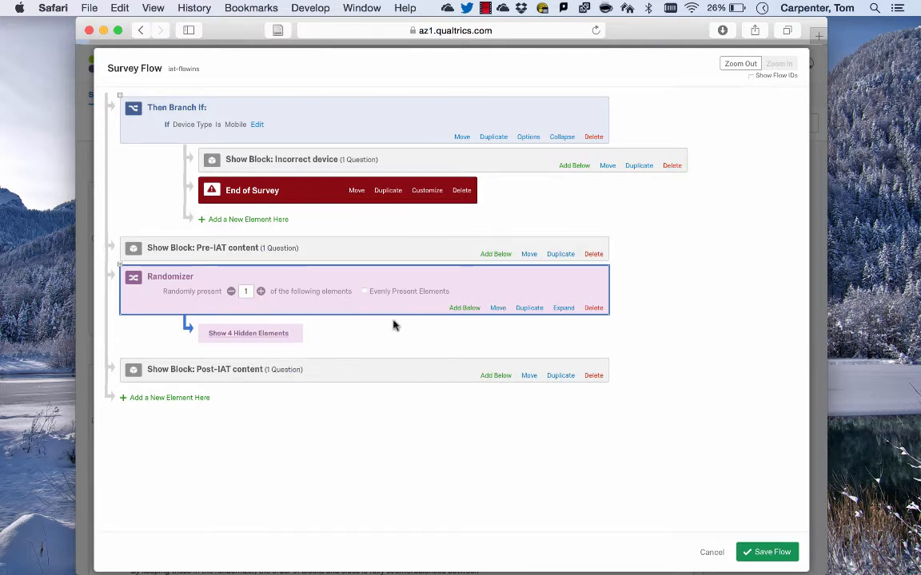
Try moving the Randomizer to different positions in the flow, returning it below the Pre-IAT content block
left_click(497, 308)
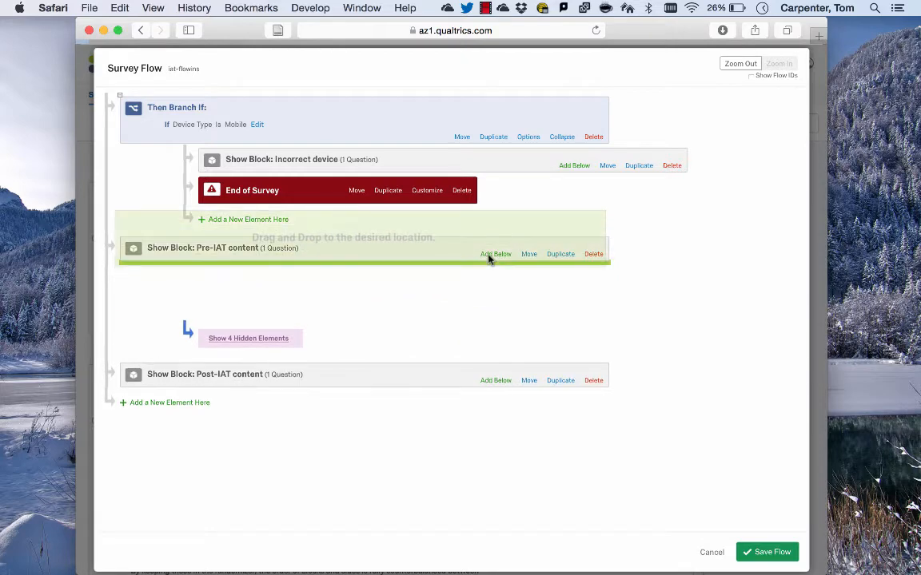
left_click(490, 241)
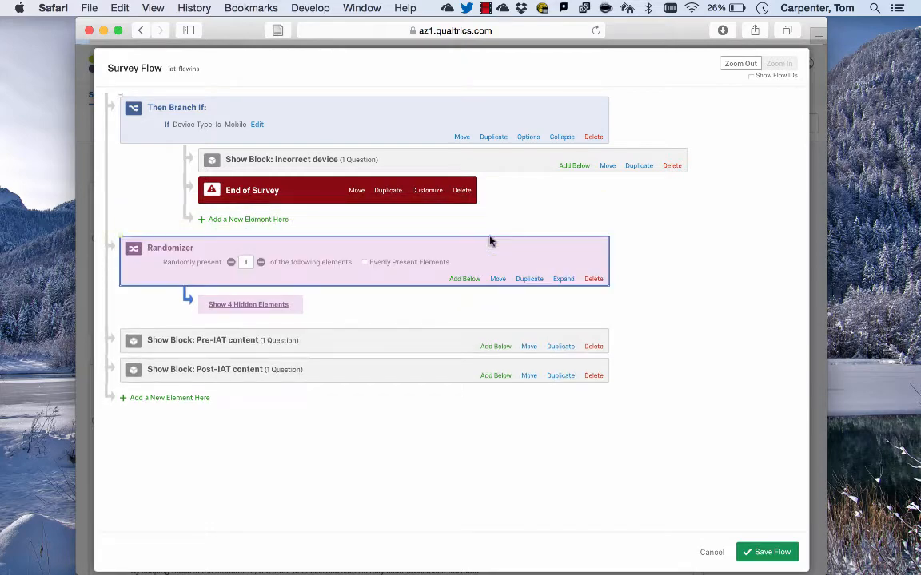
left_click(496, 278)
left_click(511, 376)
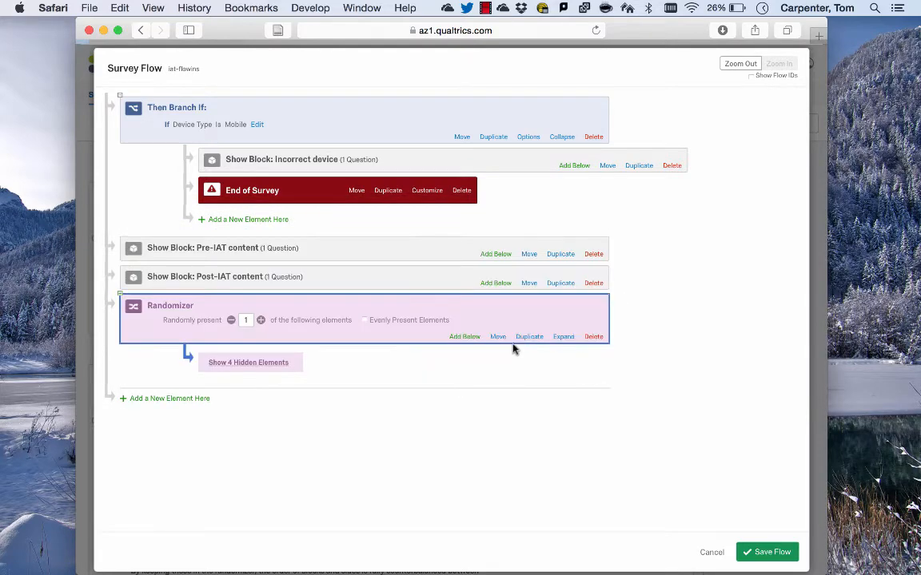
left_click(497, 337)
left_click(497, 270)
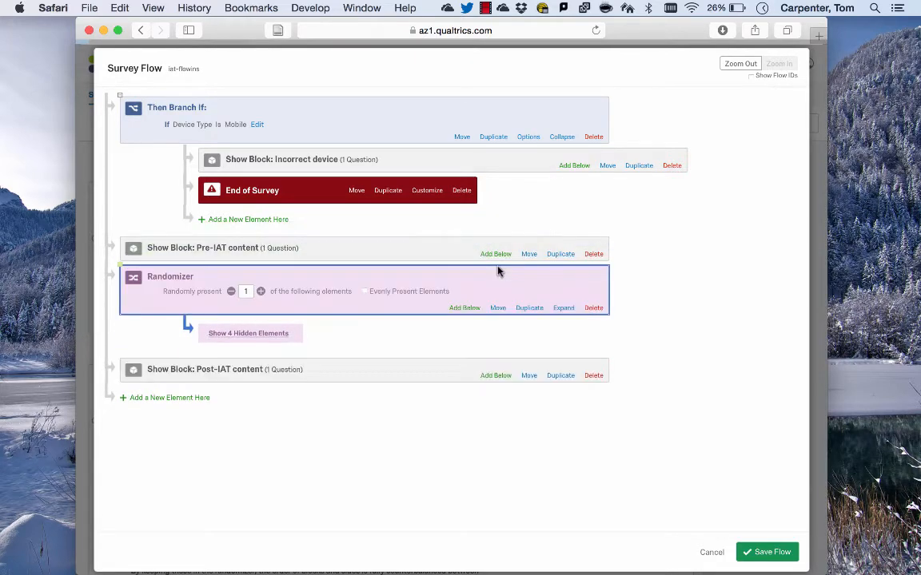
Show the Randomizer's hidden elements and close the Survey Flow without saving
left_click(237, 335)
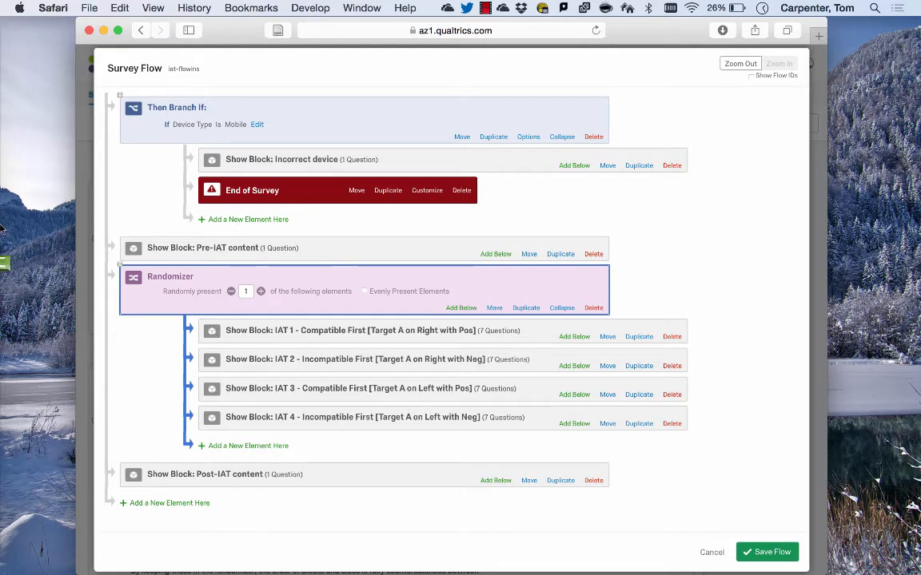
left_click(39, 257)
left_click(390, 540)
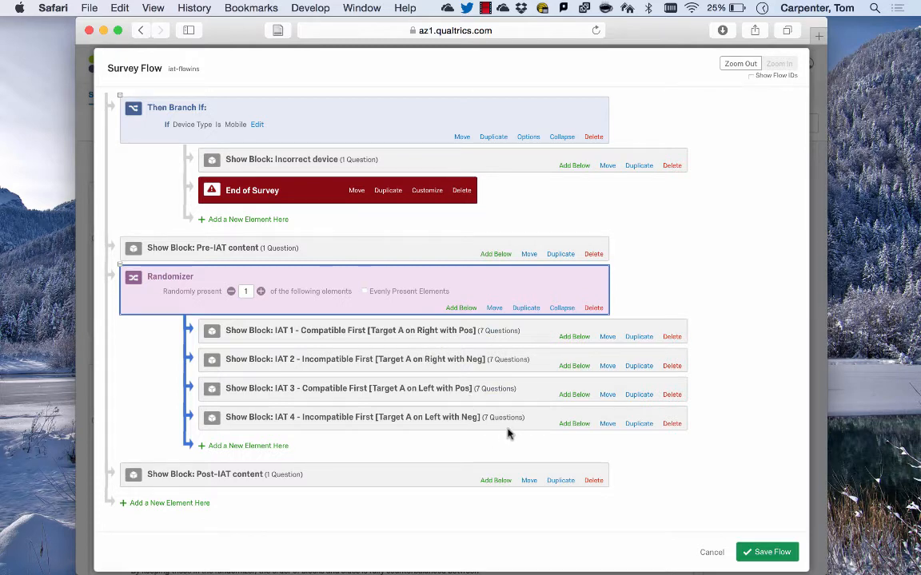
left_click(712, 551)
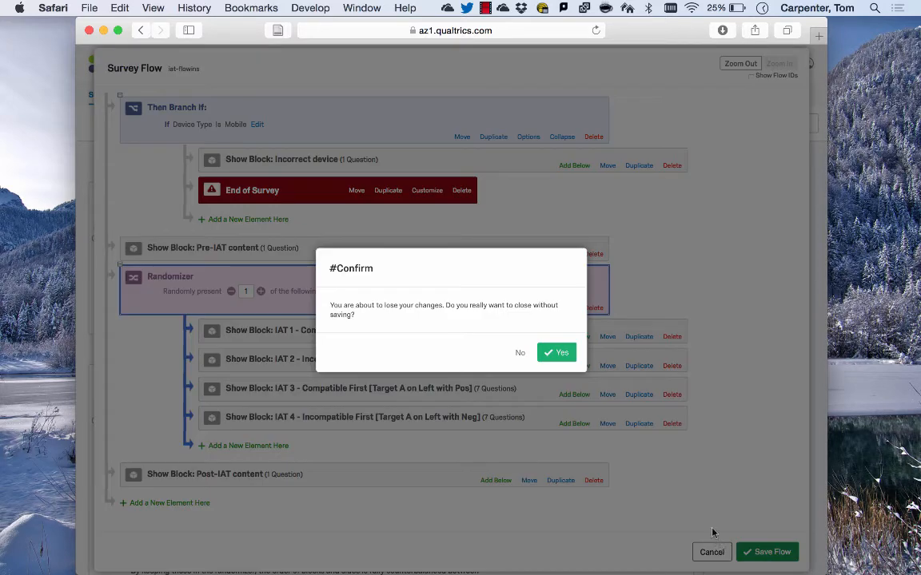
left_click(556, 353)
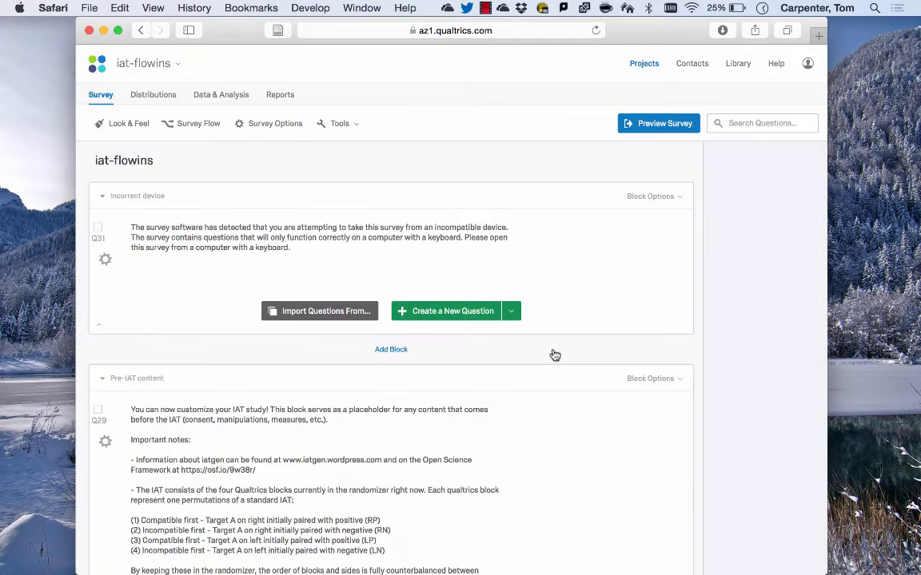
Add a new block below the Pre-IAT content block and name it Consent
scroll(554, 354, "down", 5)
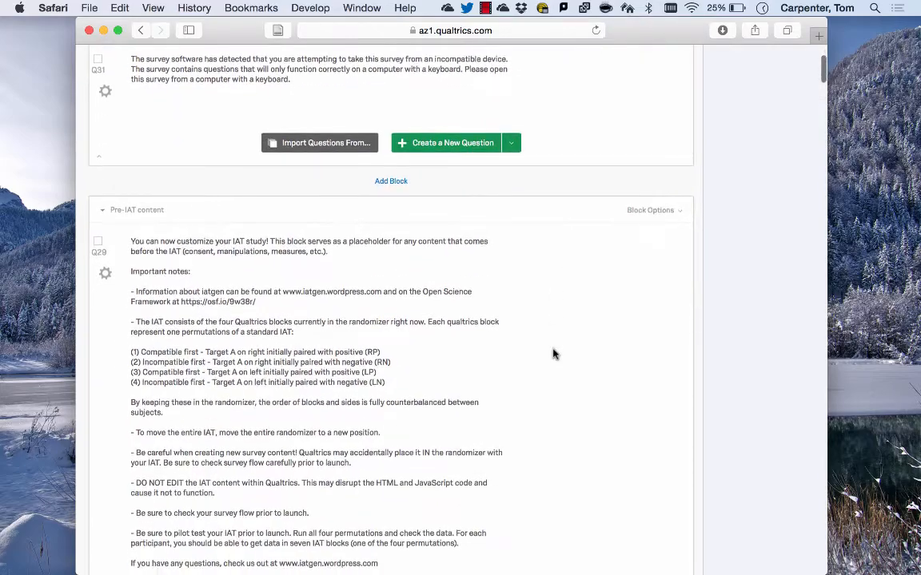
left_click(287, 275)
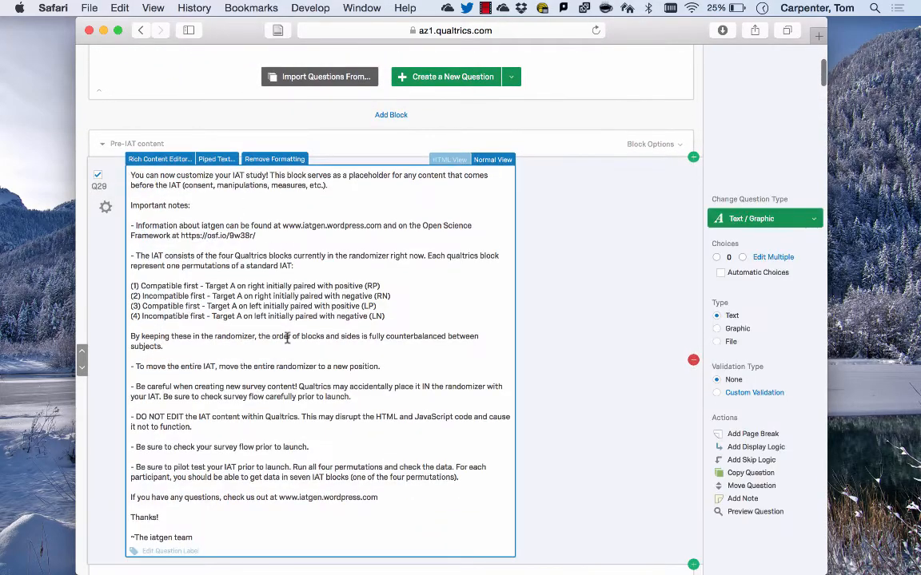
scroll(288, 230, "down", 8)
scroll(288, 230, "up", 12)
scroll(288, 230, "down", 9)
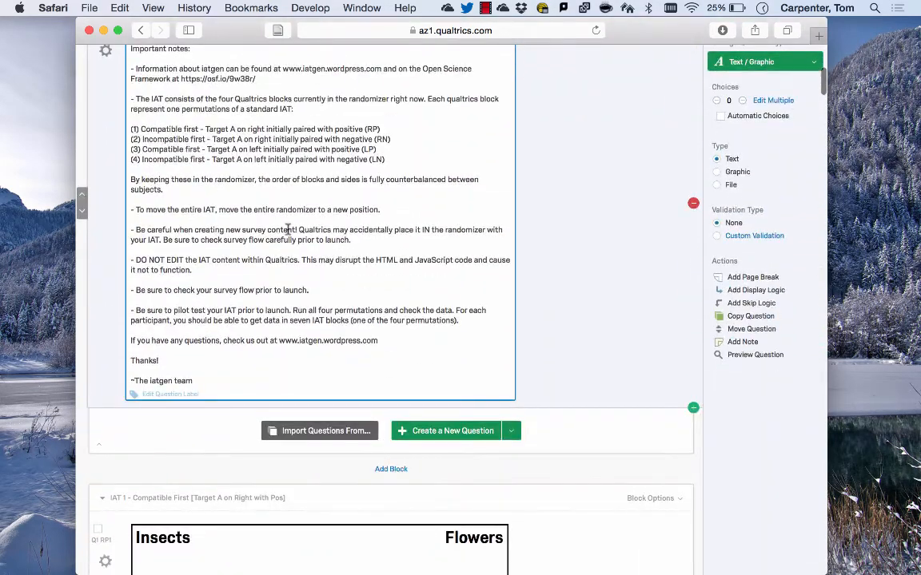
left_click(390, 470)
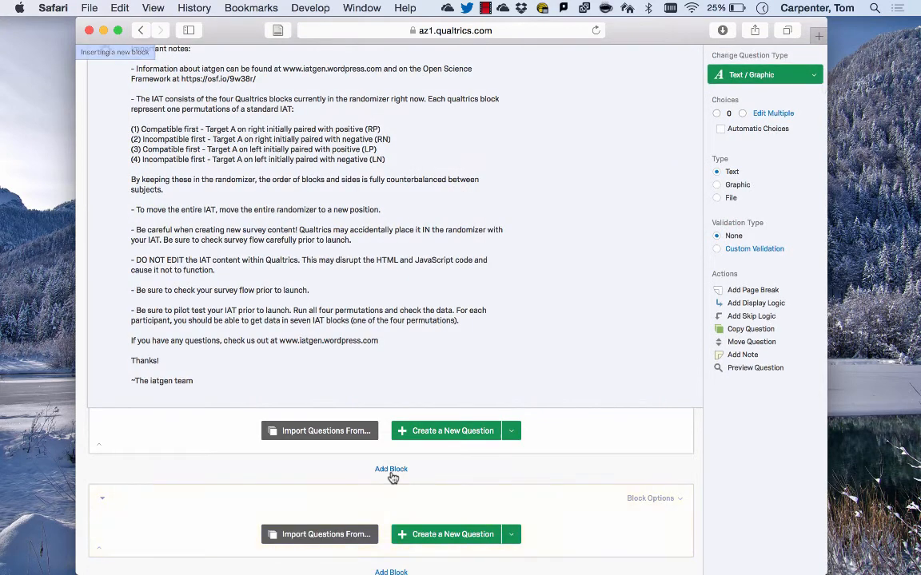
left_click(118, 498)
type("Consent")
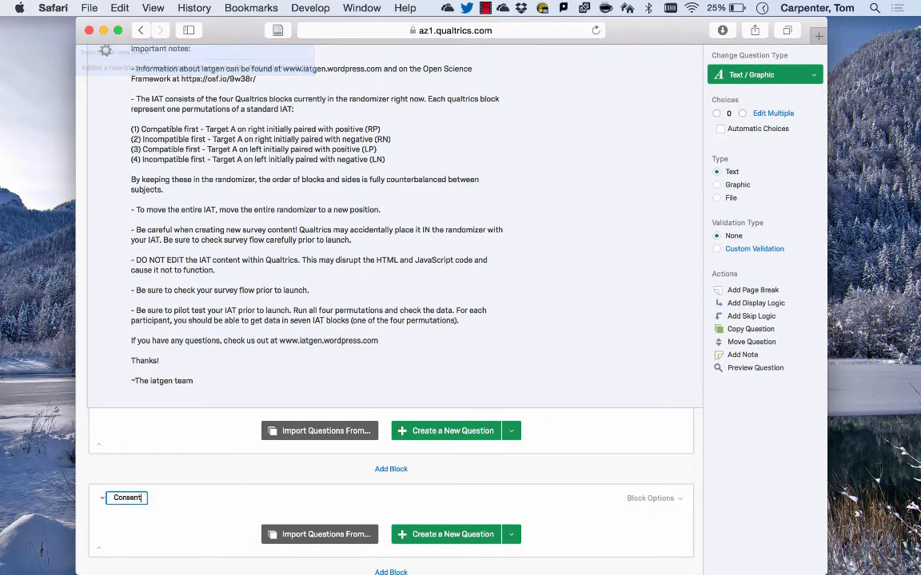
key("Return")
Create a Multiple Choice question in the Consent block with the text "Do you consent?"
left_click(511, 534)
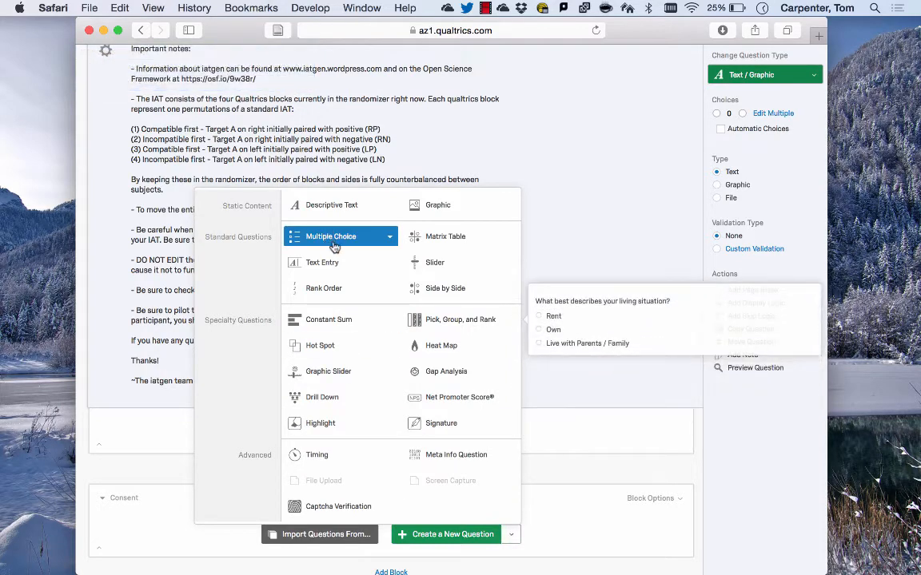
left_click(334, 240)
left_click(240, 493)
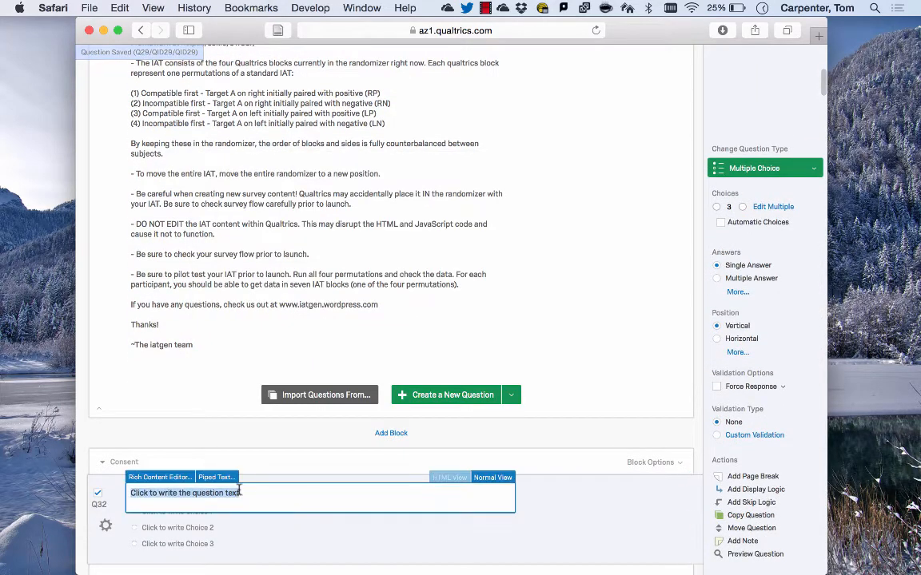
type("Do you cons")
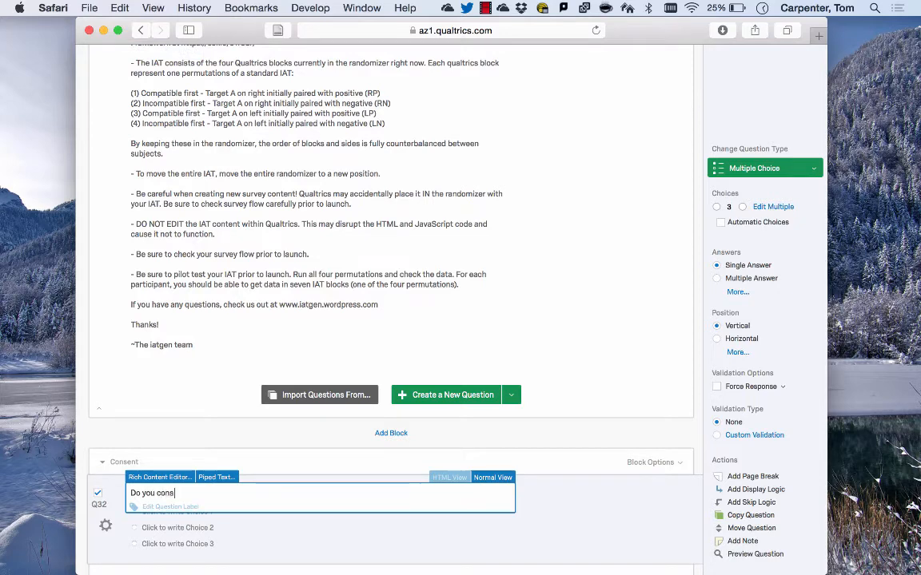
type("ent?")
Enter Yes and No as the answer choices and reduce the question to two choices
key("Tab")
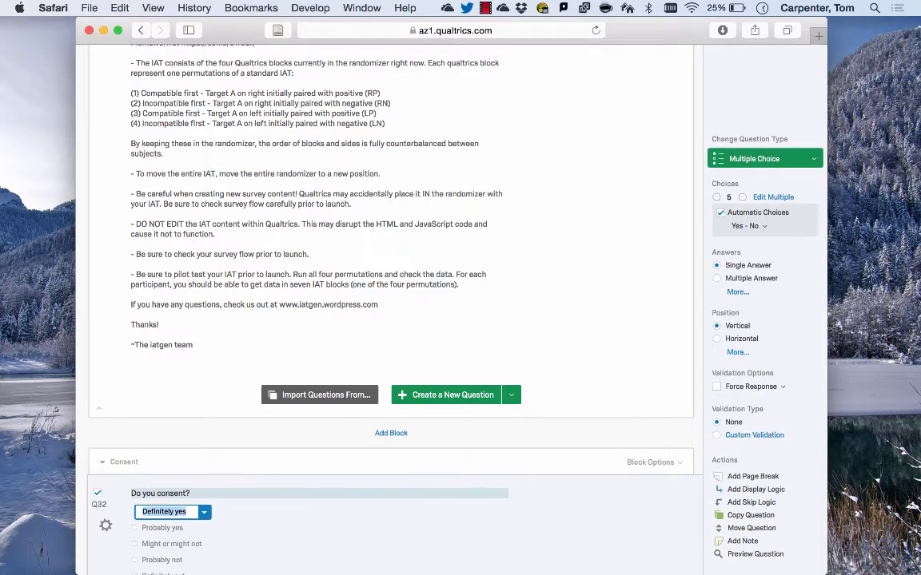
type("Yes")
key("Tab")
type("No")
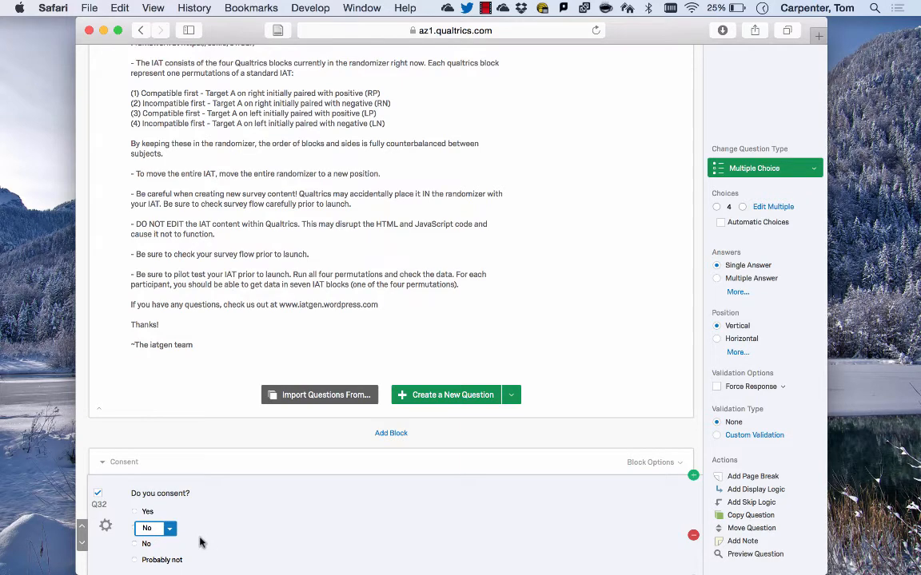
scroll(152, 539, "down", 2)
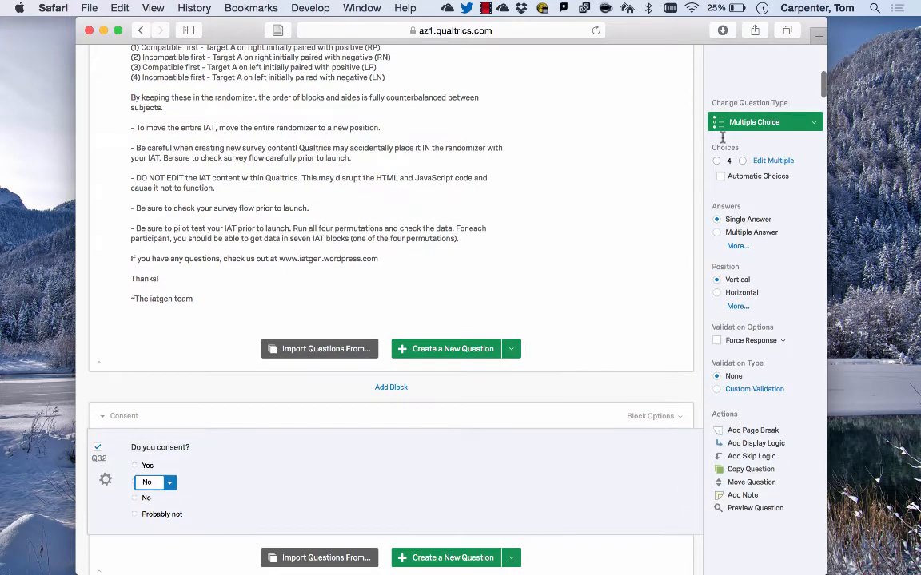
left_click(716, 161)
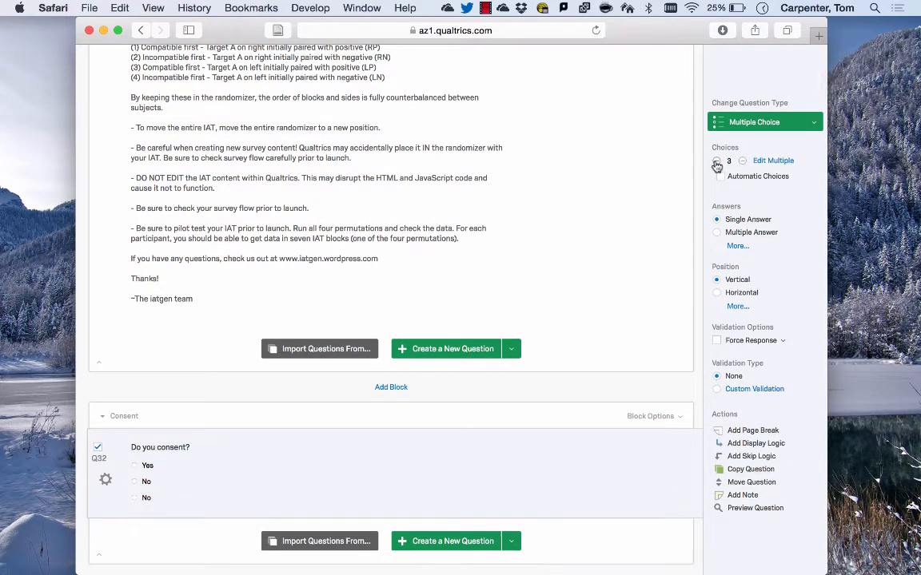
left_click(717, 162)
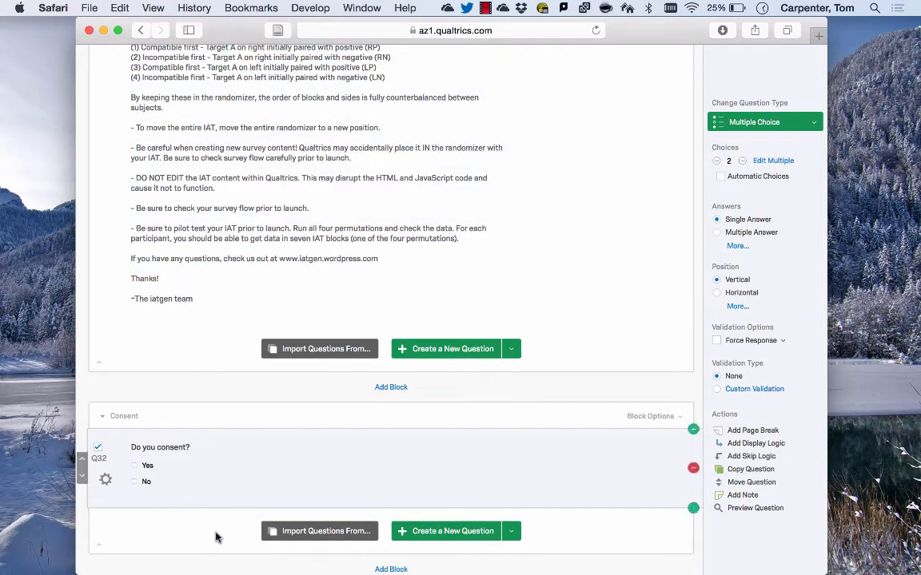
left_click(97, 447)
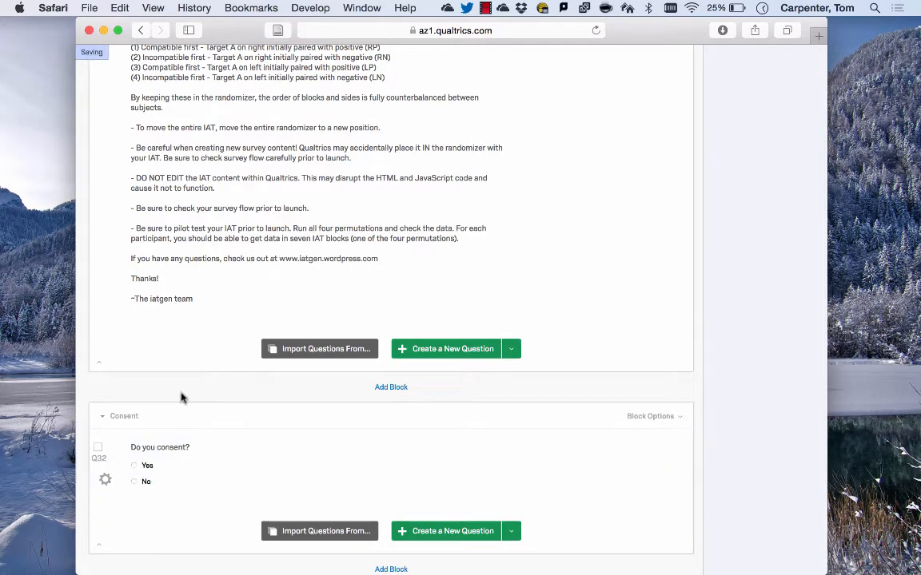
Rename the Pre-IAT content block to Questionnaire 1
scroll(182, 398, "down", 2)
scroll(181, 398, "up", 1)
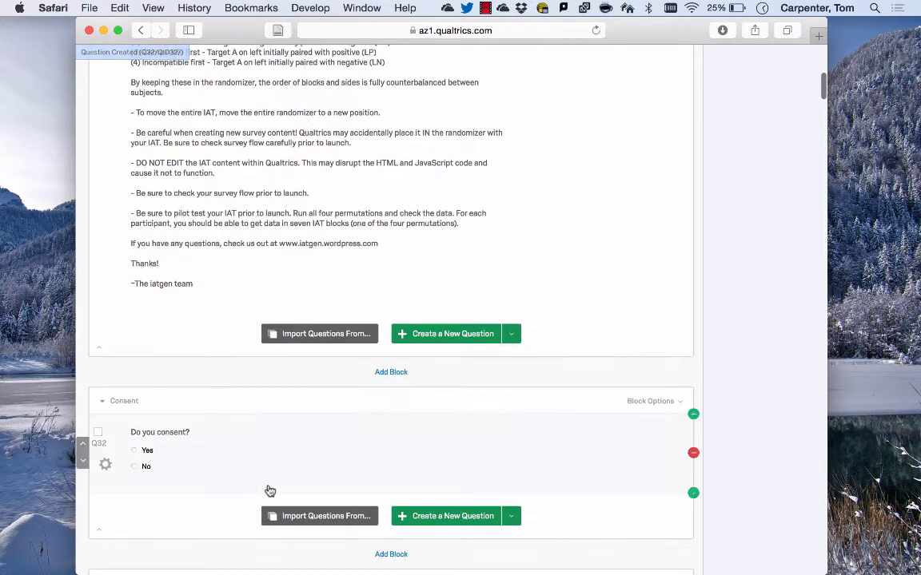
scroll(320, 455, "up", 5)
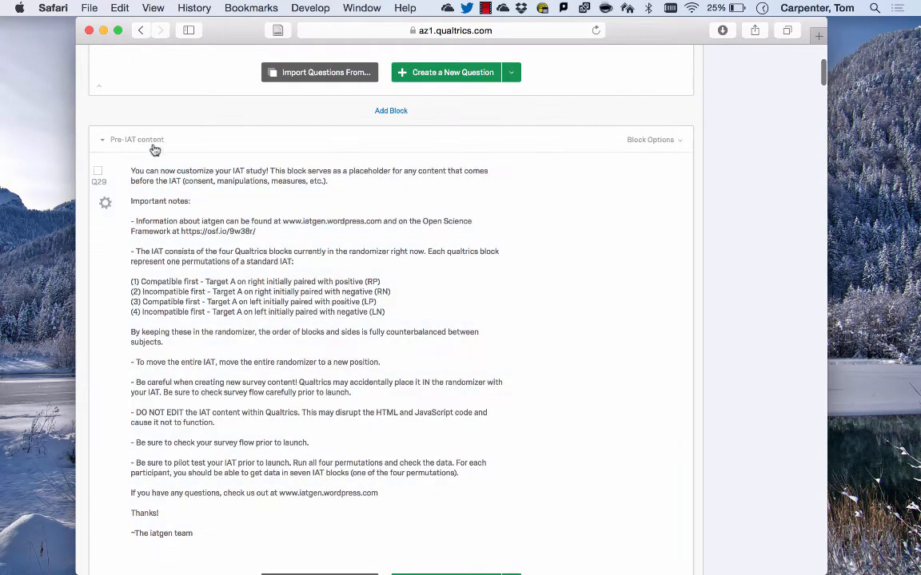
left_click(149, 142)
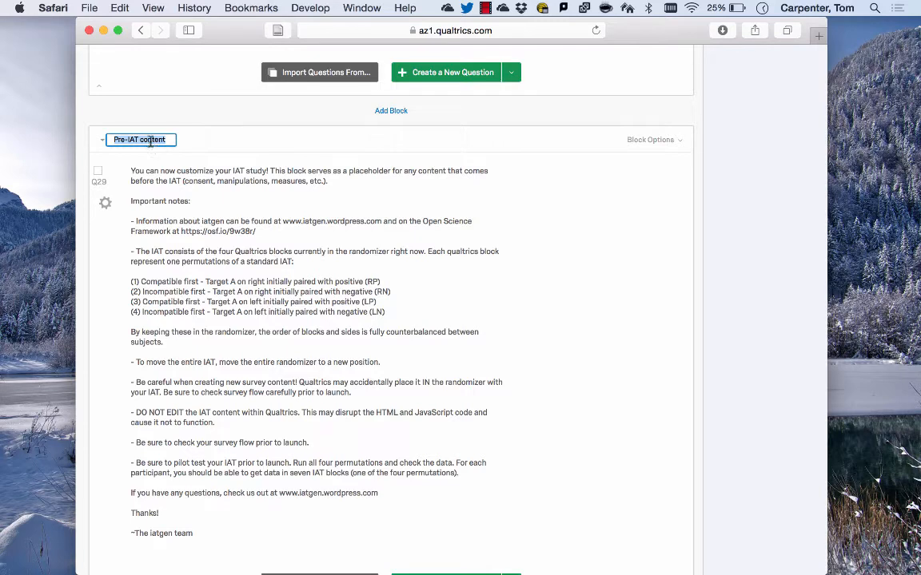
type("Man")
key("BackSpace")
key("BackSpace")
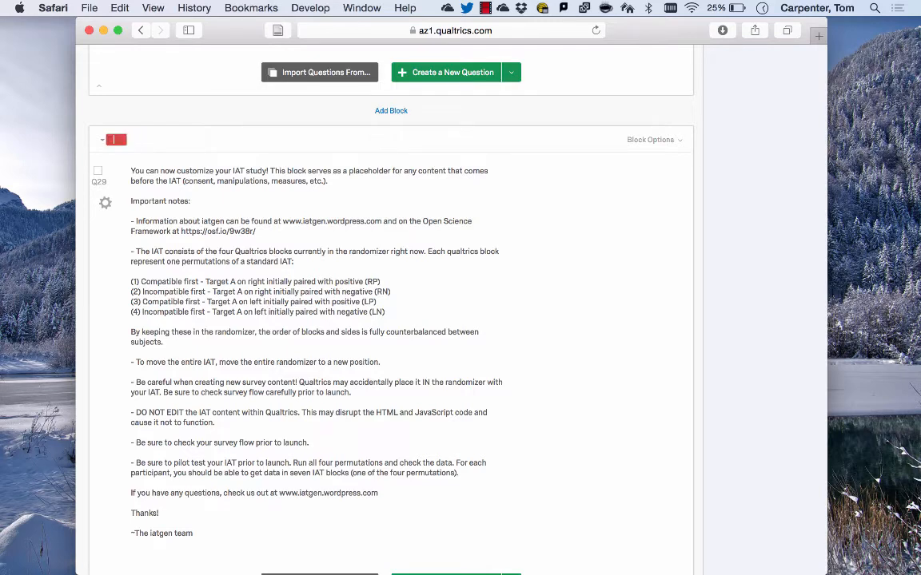
type("Questionnaire 1")
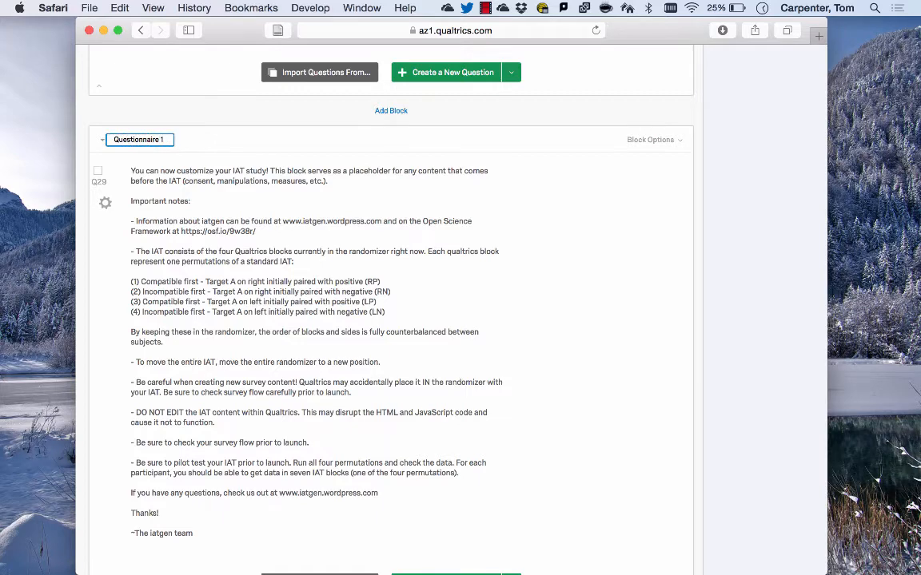
left_click(192, 201)
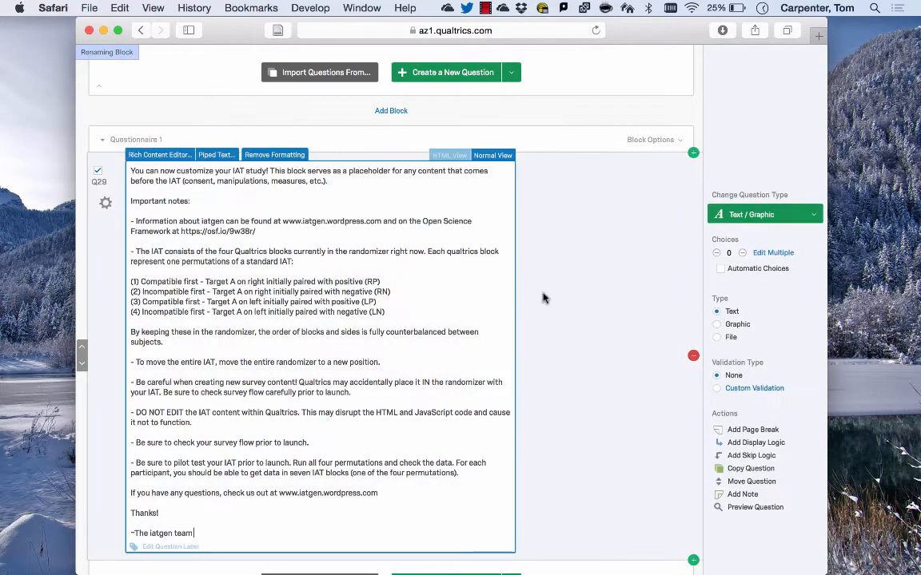
Convert the Questionnaire 1 question to Multiple Choice and set its text to "Instructions for questionnaire"
left_click(765, 214)
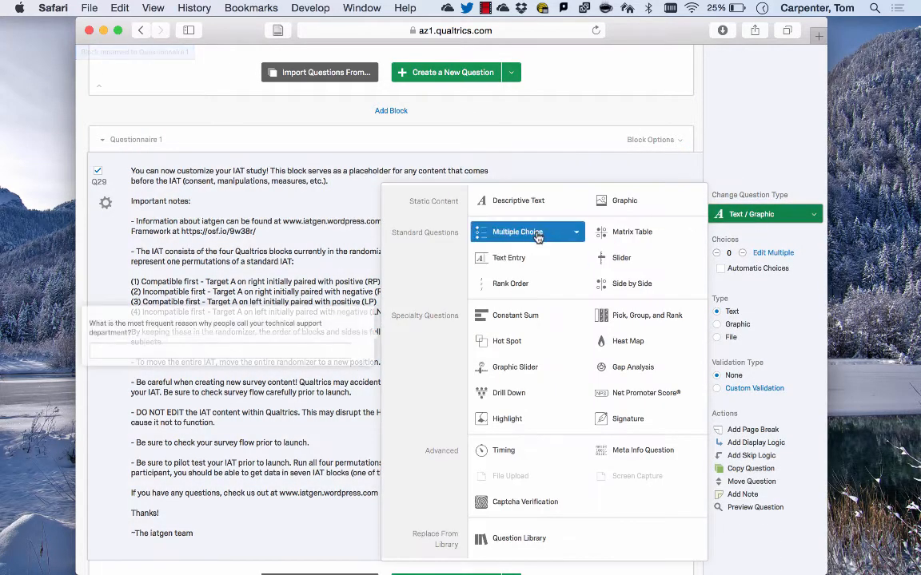
left_click(460, 203)
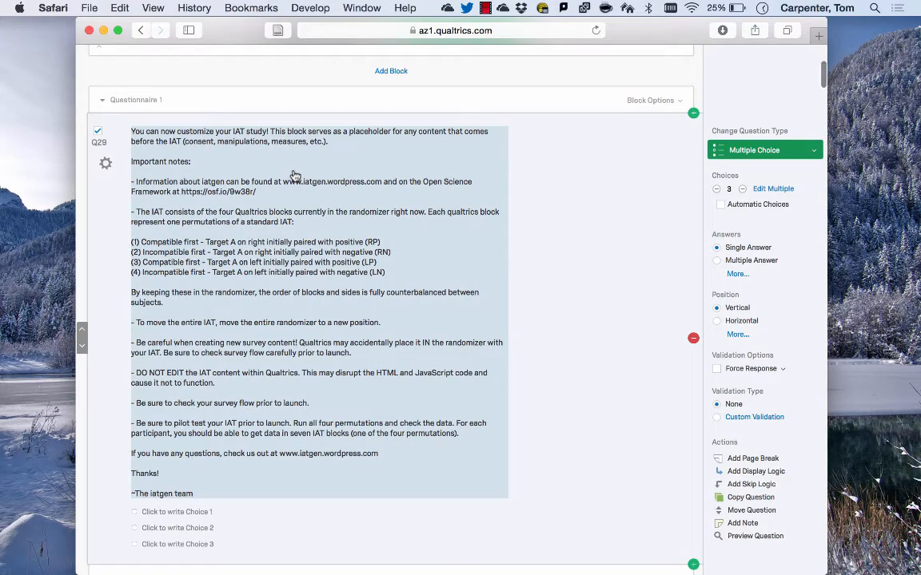
left_click(295, 173)
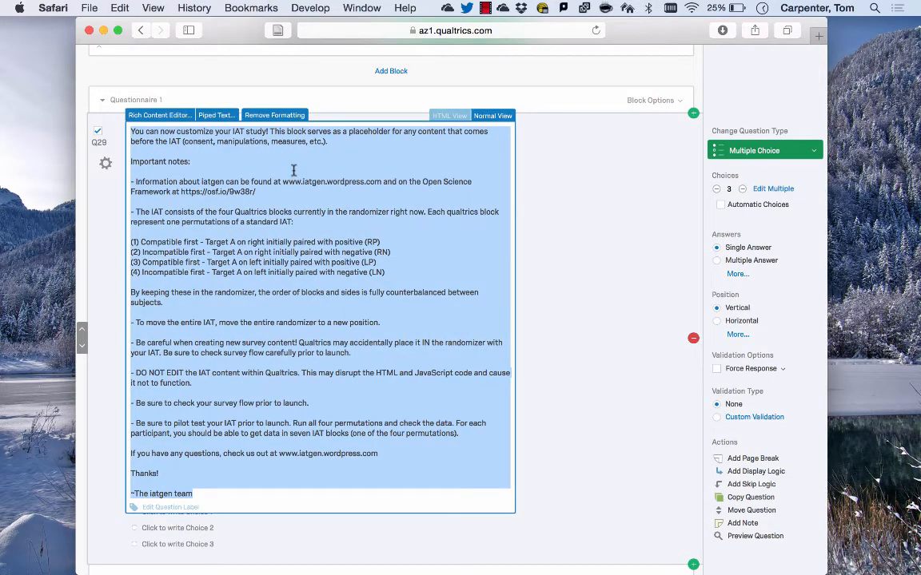
type("Instructions for ")
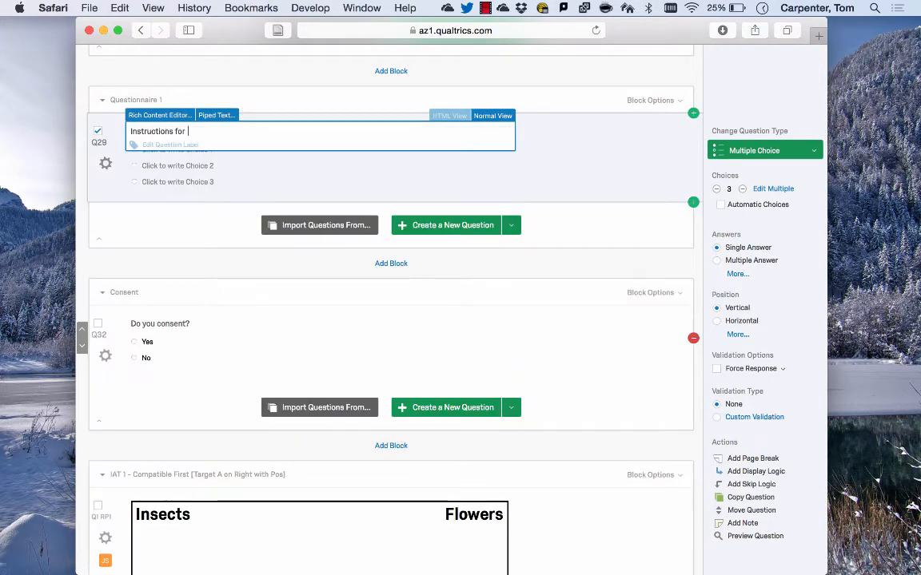
type("questionnai")
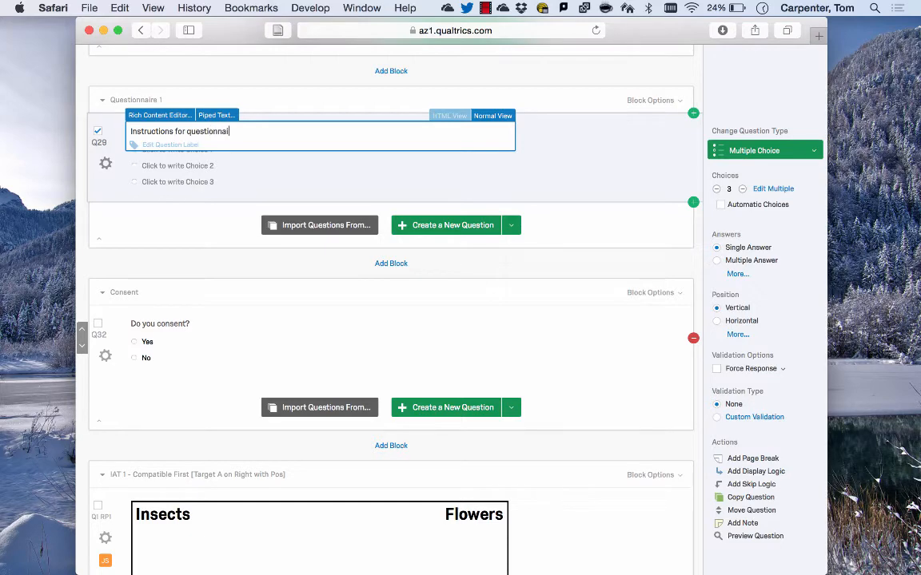
type("re")
left_click(756, 96)
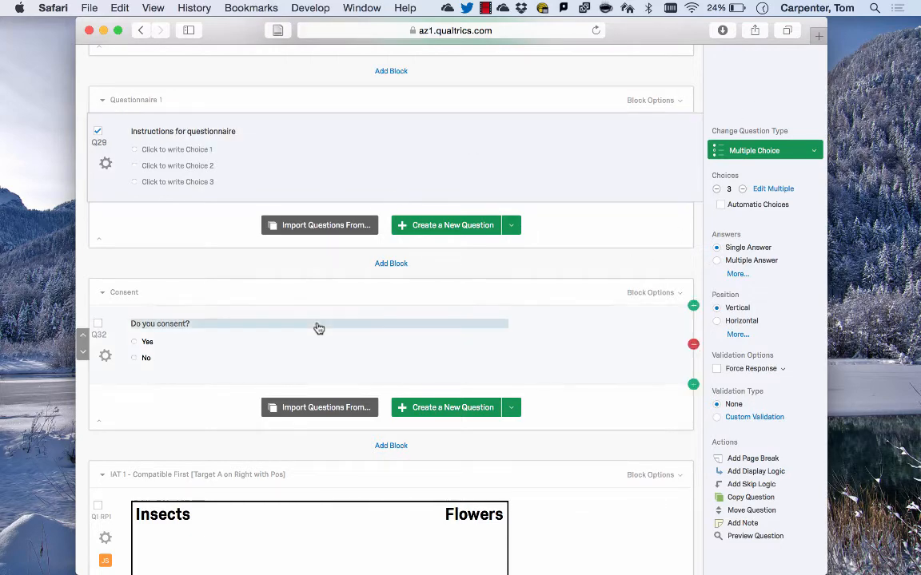
Convert the Post-IAT content question to Multiple Choice and set its text to "Demographics...."
scroll(318, 328, "down", 20)
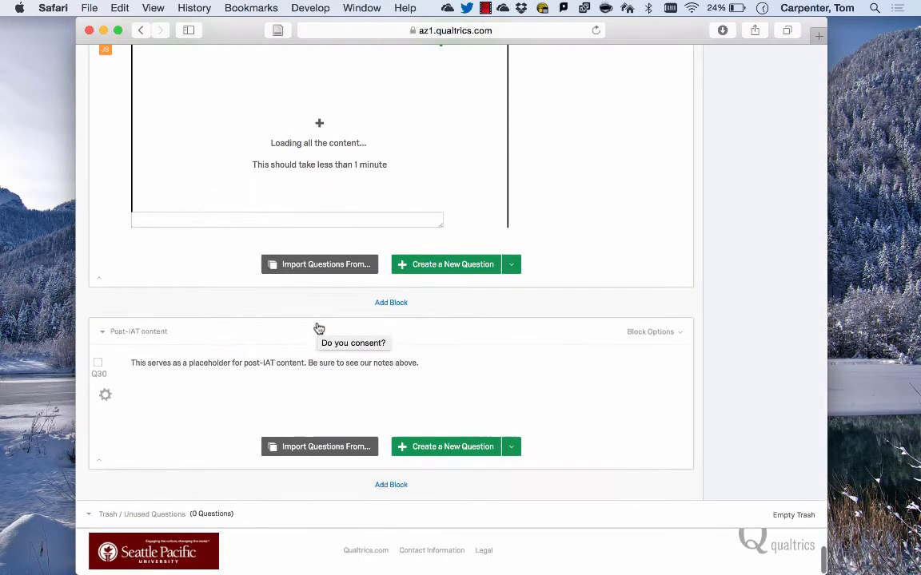
left_click(160, 393)
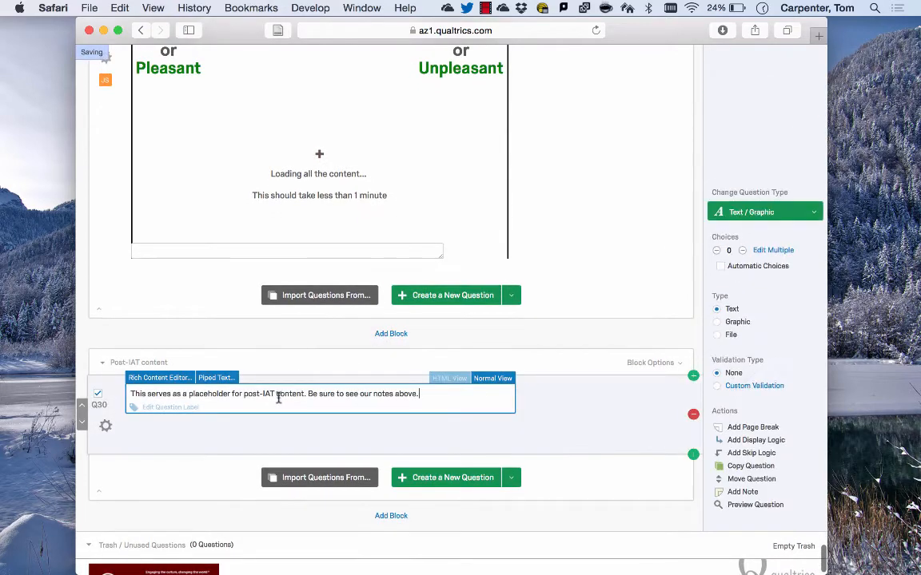
triple_click(161, 393)
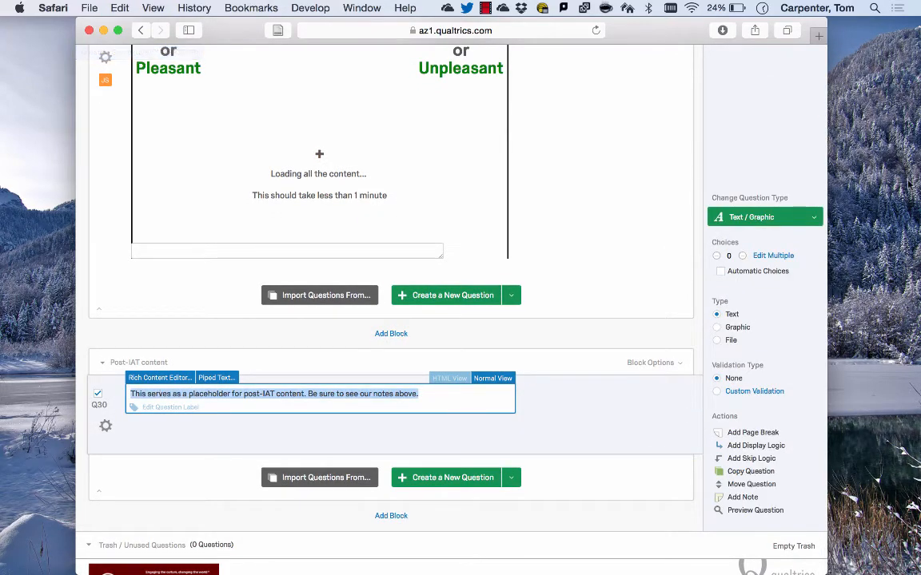
left_click(764, 217)
left_click(527, 232)
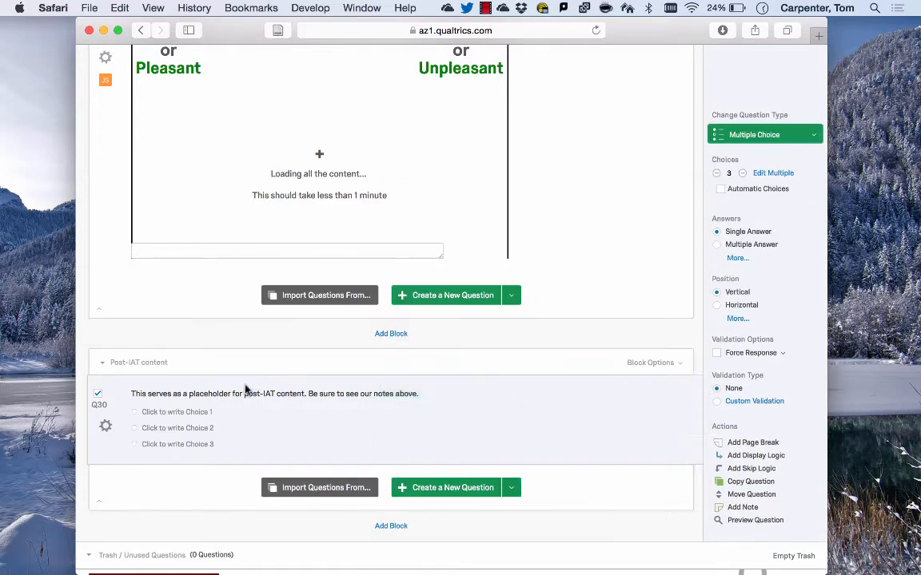
triple_click(239, 399)
type("Demographics....")
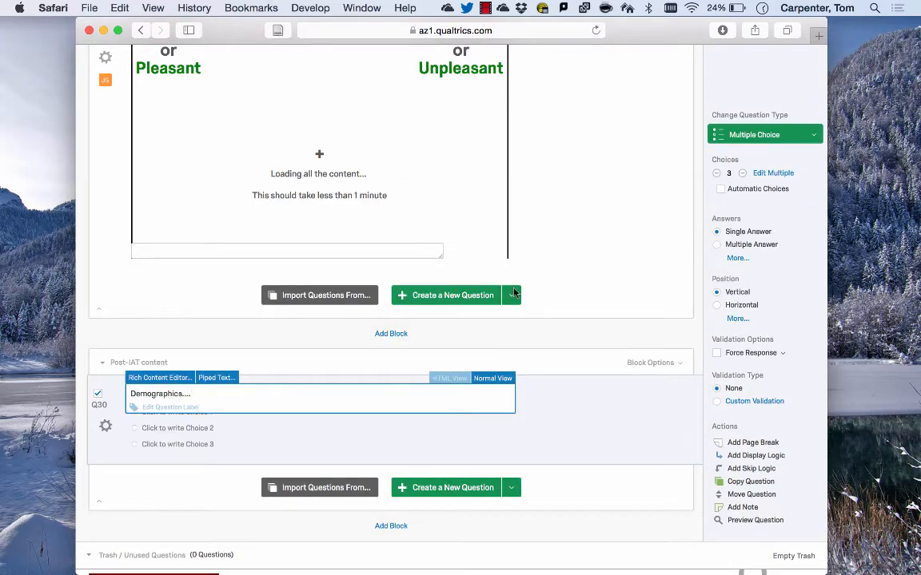
left_click(573, 322)
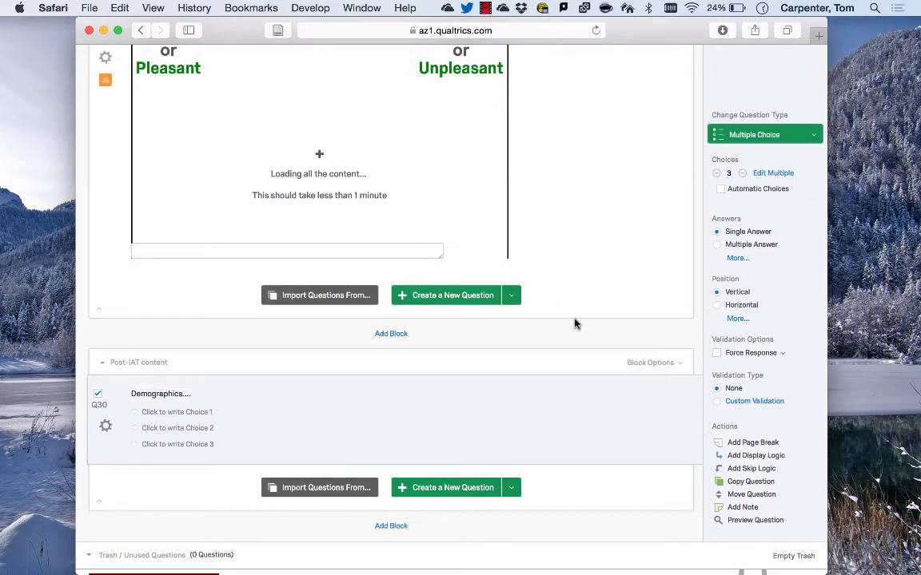
Open the Survey Flow and move the Consent block above the Questionnaire 1 block
scroll(445, 411, "up", 10)
scroll(445, 410, "up", 15)
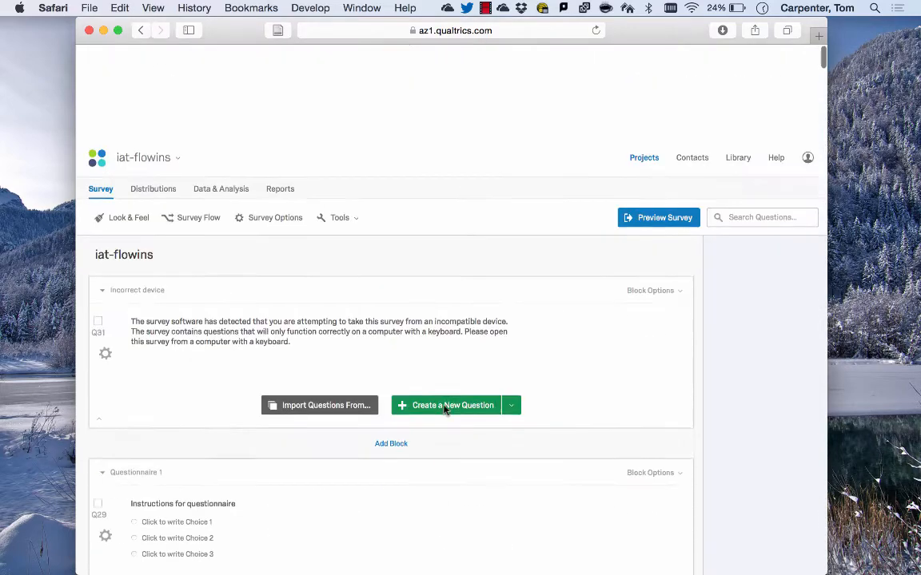
left_click(192, 124)
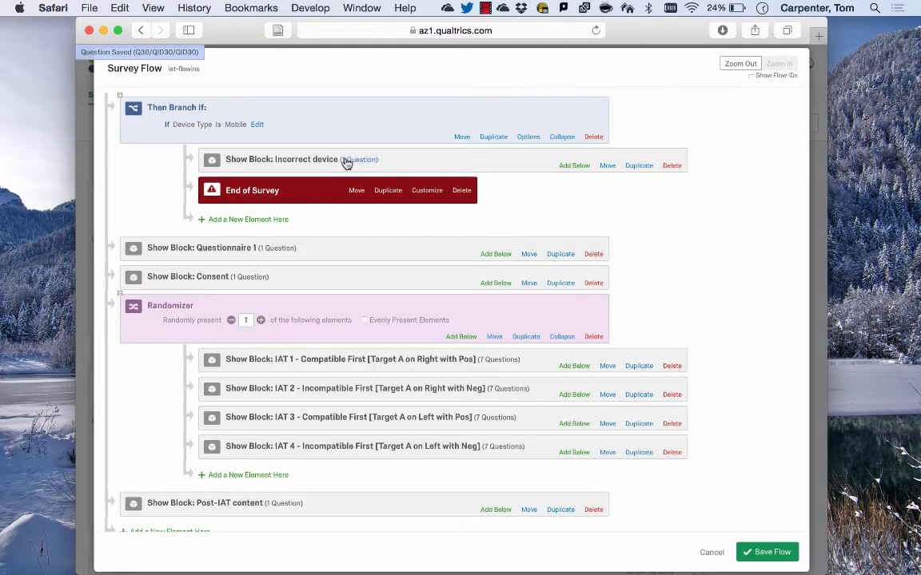
scroll(345, 162, "down", 2)
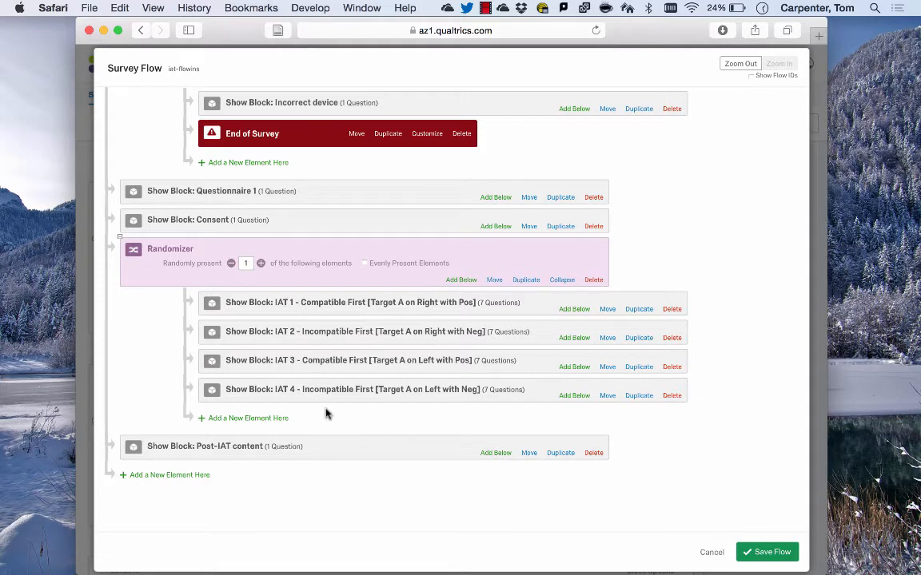
left_click_drag(121, 242, 529, 238)
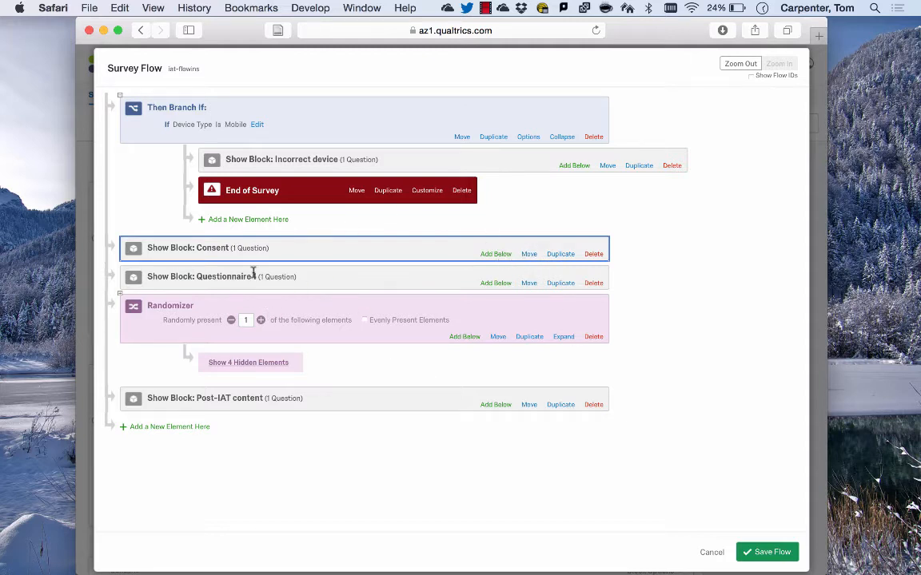
Add a new Randomizer below Consent and nest the IAT randomizer and the Questionnaire 1 block inside it
left_click(495, 255)
left_click(344, 298)
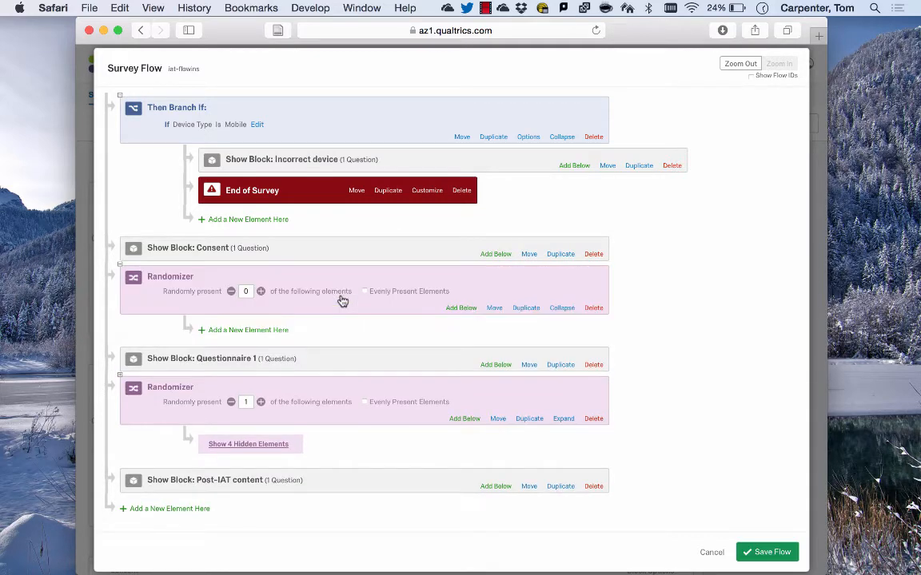
left_click_drag(495, 418, 496, 344)
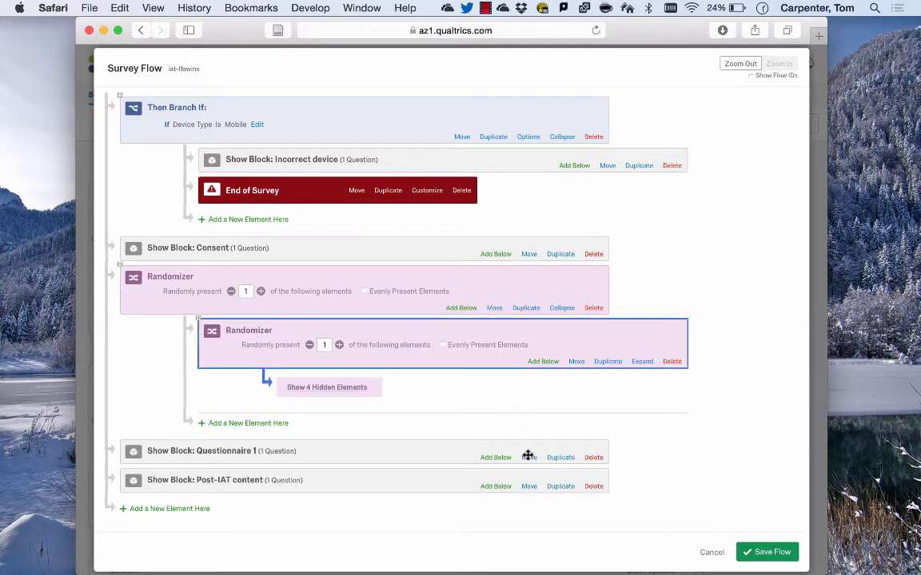
left_click_drag(526, 450, 526, 413)
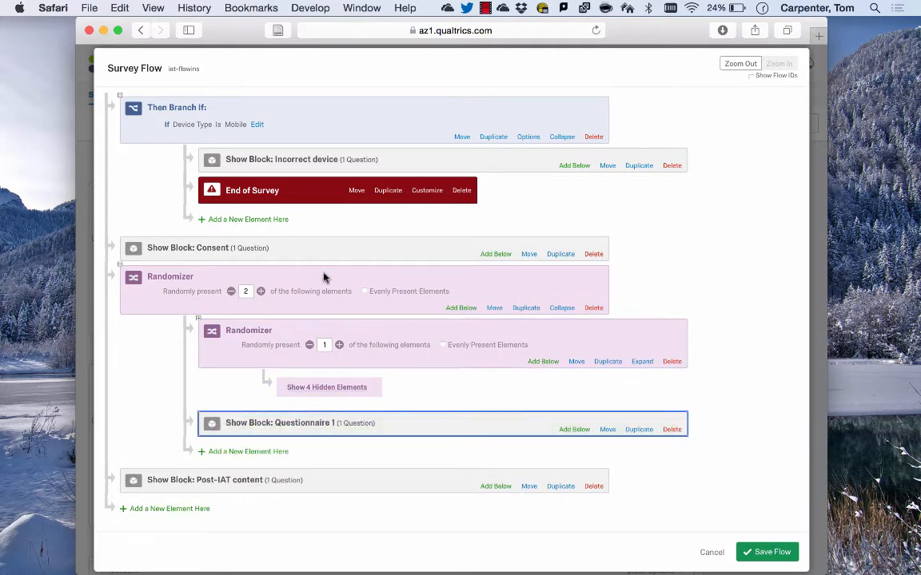
Enable Evenly Present Elements on the new outer Randomizer and save the Survey Flow
left_click(365, 291)
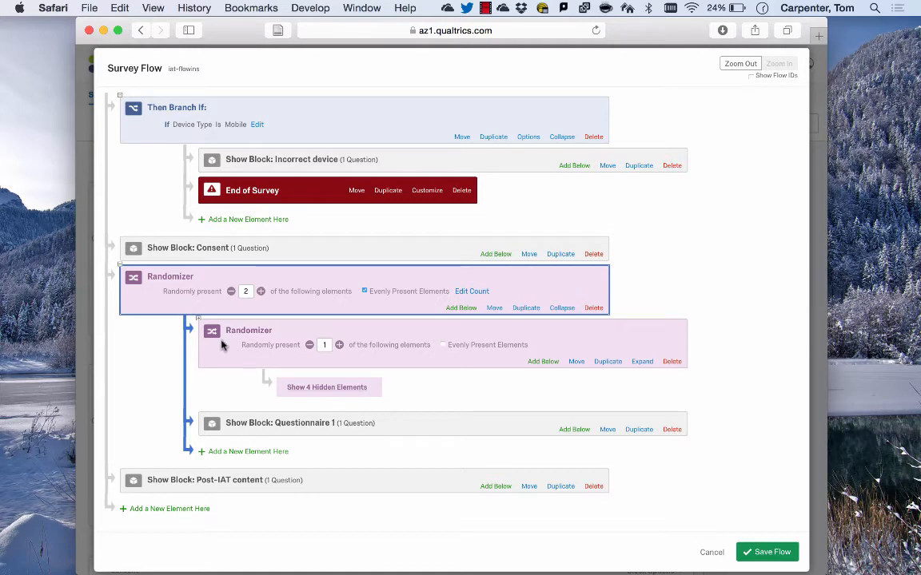
left_click(199, 326)
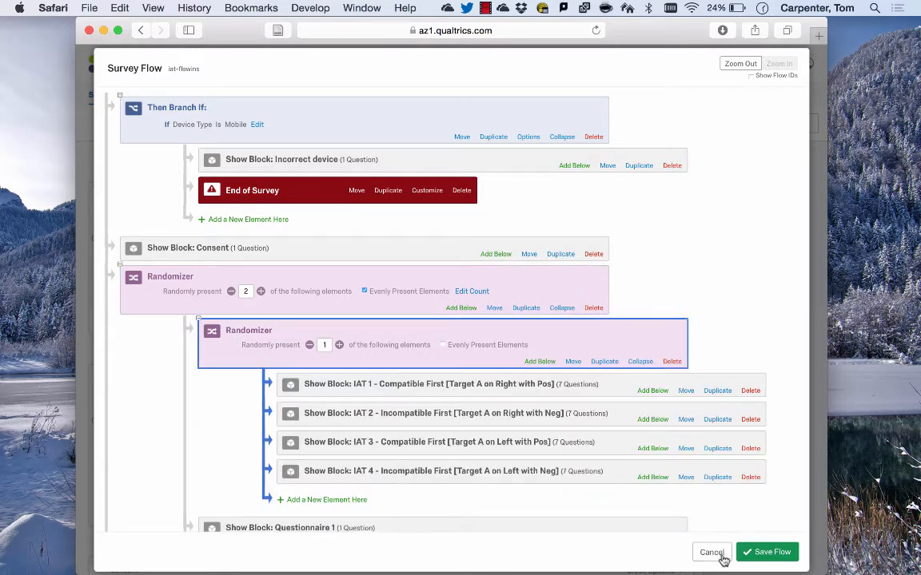
left_click(769, 552)
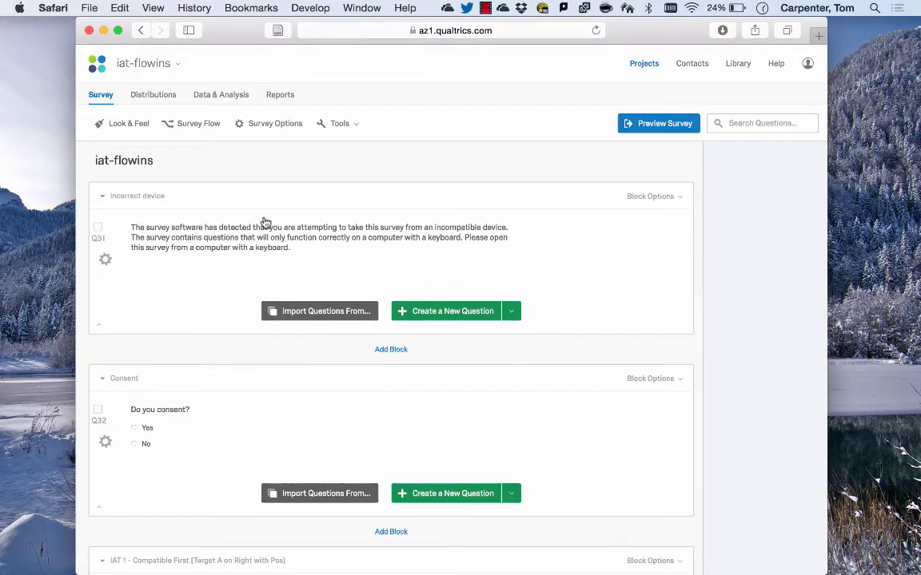
Open the first IAT block's Q1 RP1 question text in HTML View
scroll(266, 222, "down", 5)
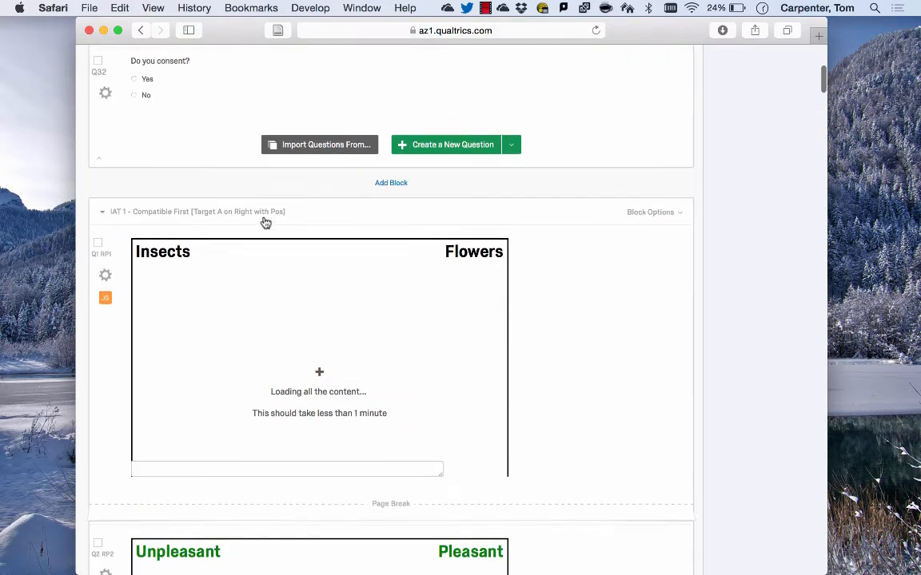
left_click(103, 255)
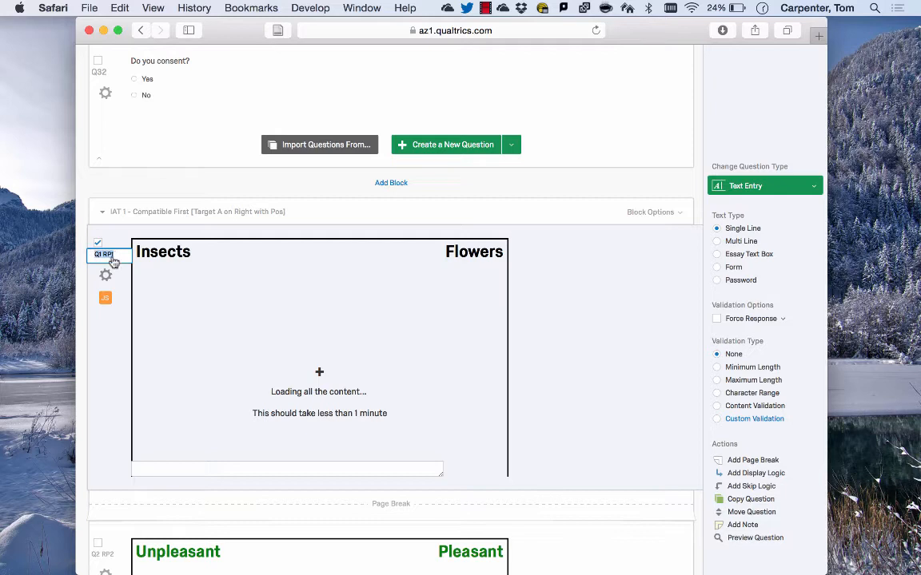
left_click(116, 359)
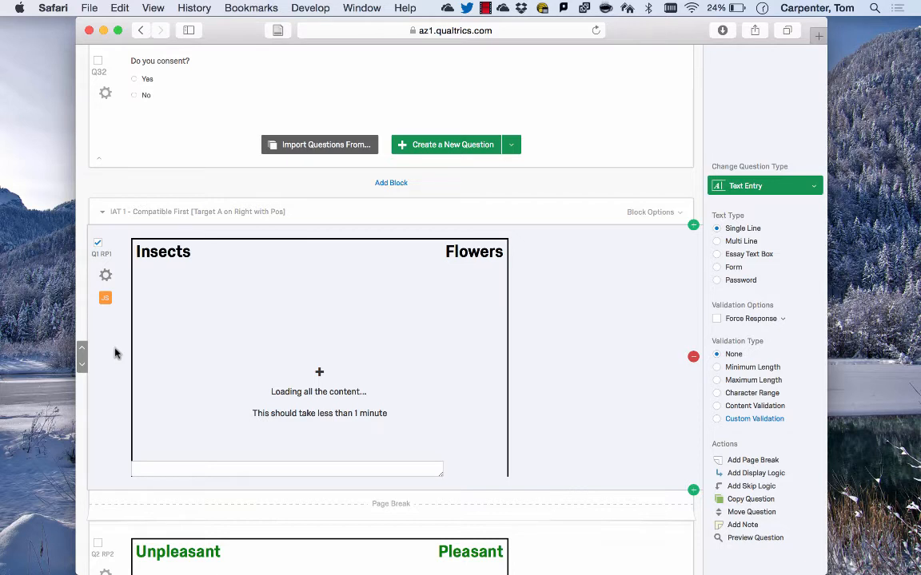
left_click(101, 253)
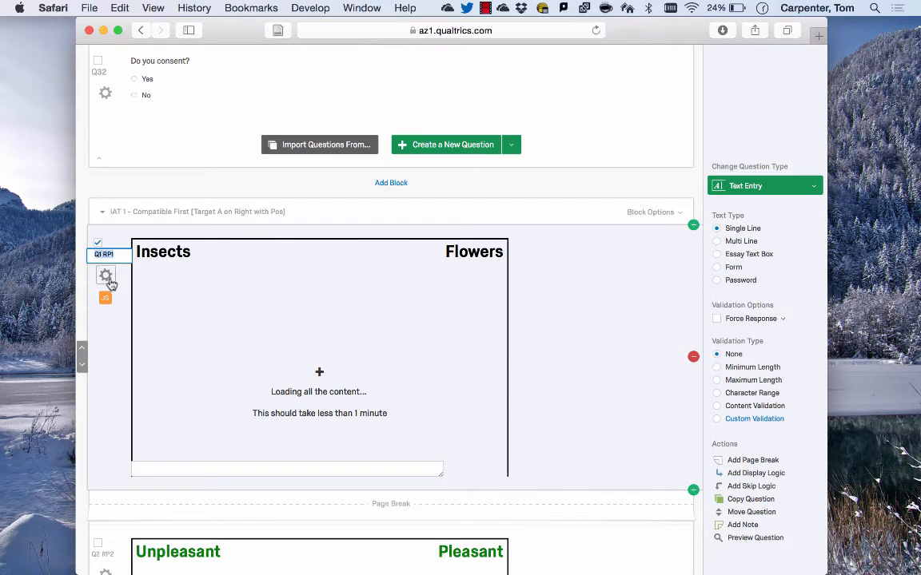
left_click(199, 306)
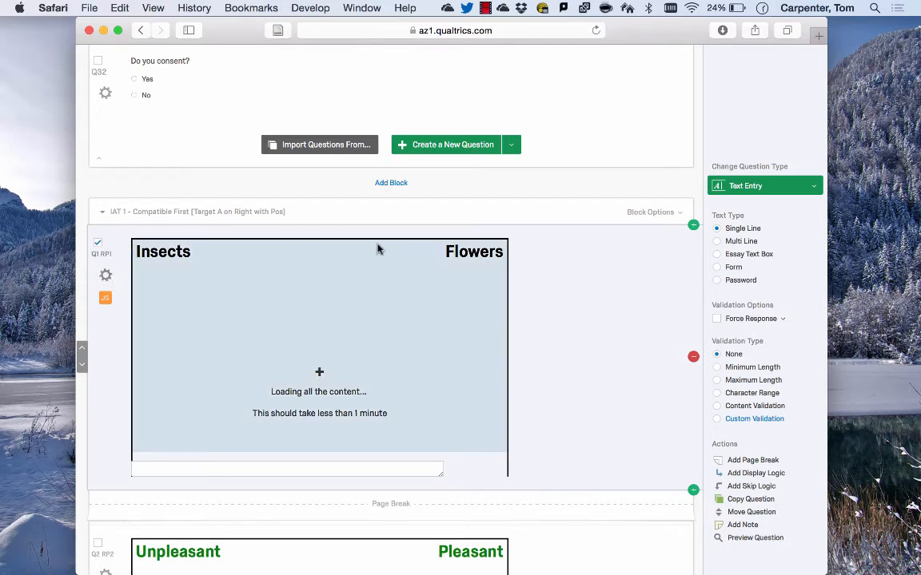
left_click(369, 242)
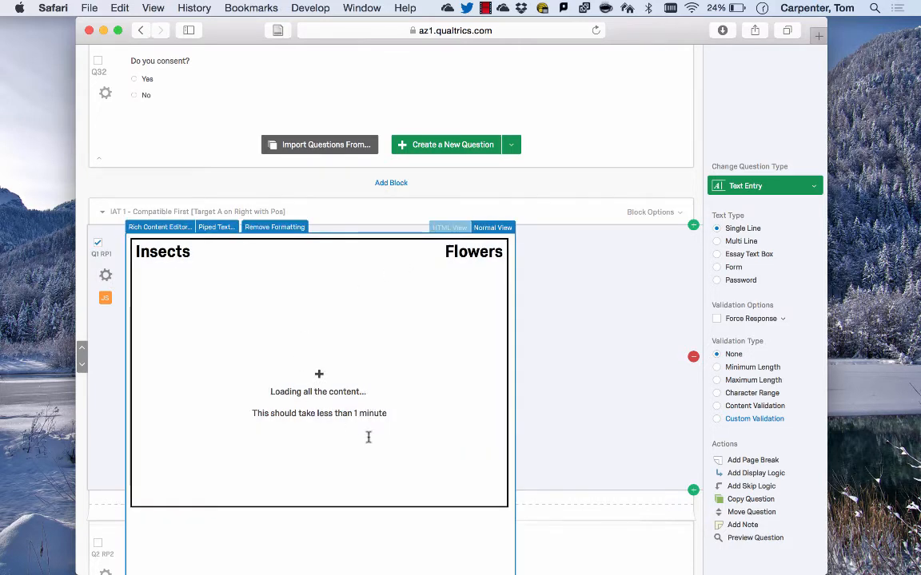
left_click(450, 229)
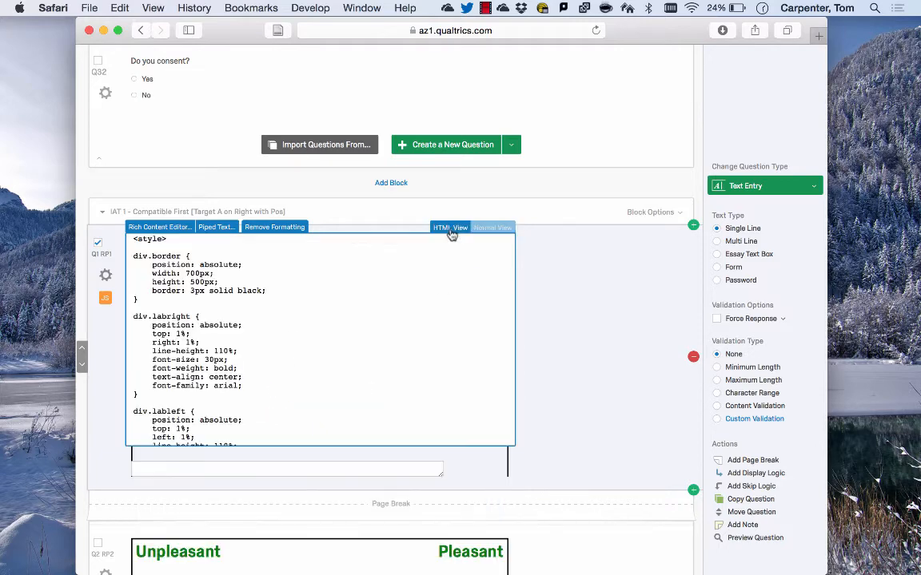
Scroll through the Q1 RP1 question's HTML code and close the text editor
scroll(408, 301, "down", 10)
scroll(409, 301, "down", 12)
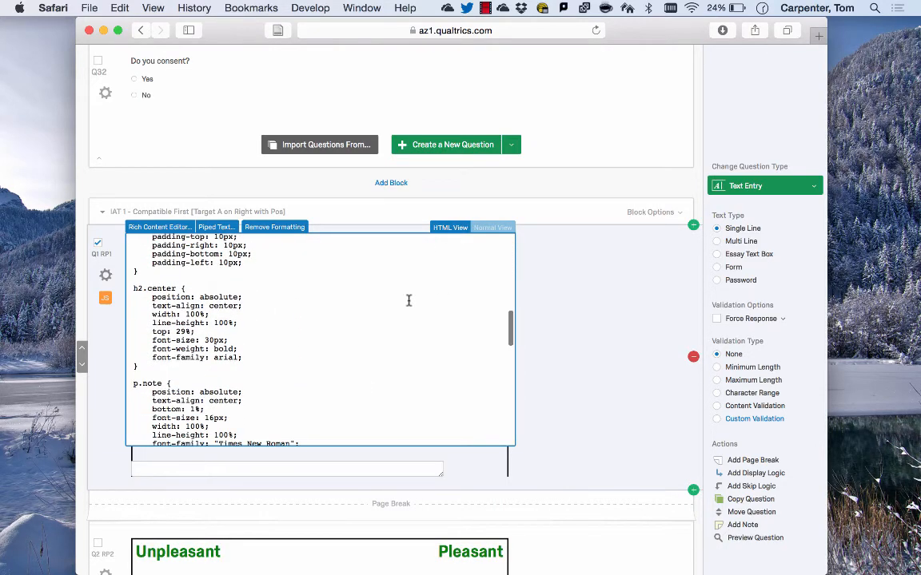
scroll(408, 300, "down", 3)
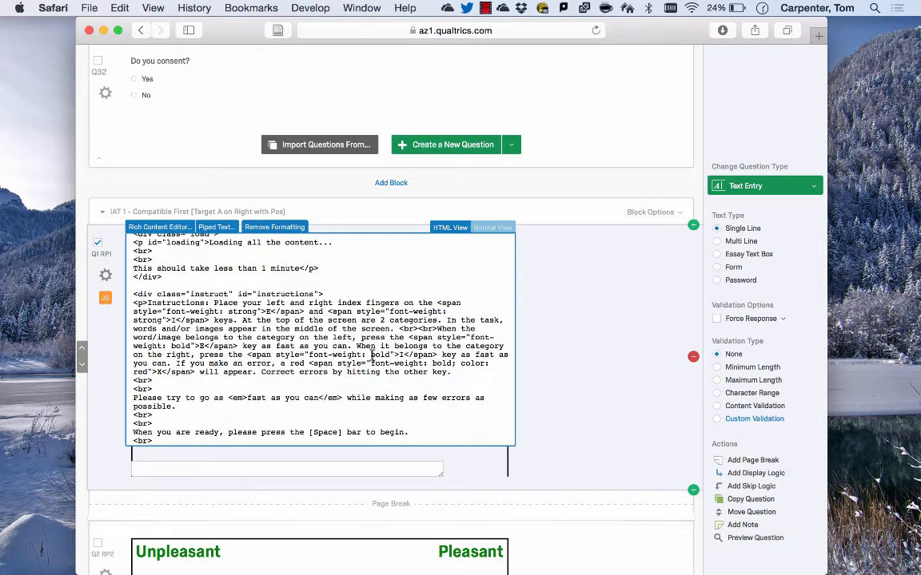
left_click(571, 429)
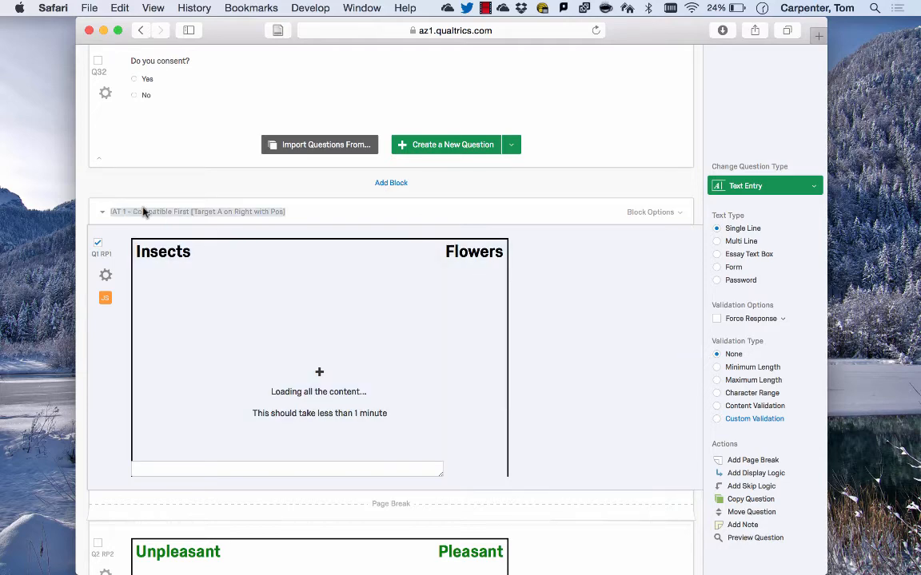
Collapse the four IAT blocks and expand IAT 1 again
left_click(105, 214)
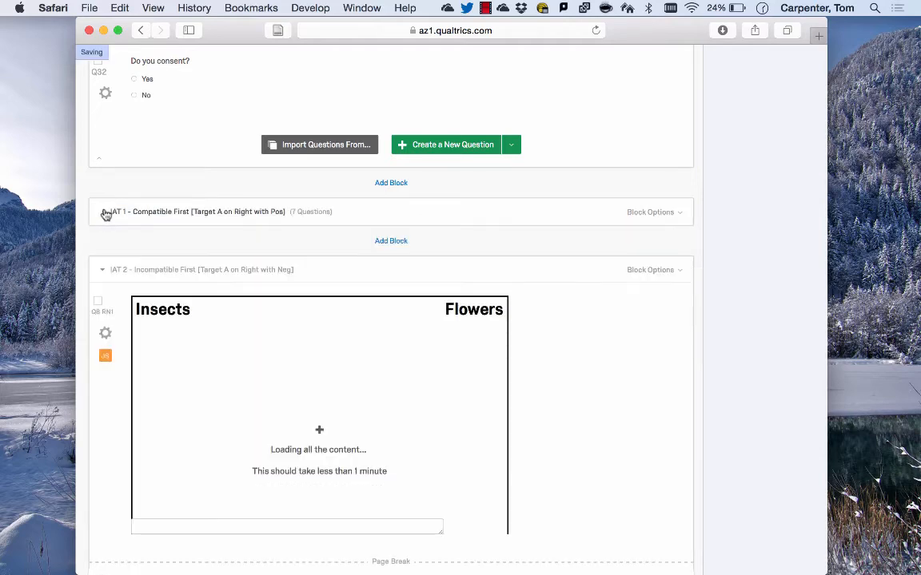
left_click(102, 270)
left_click(102, 327)
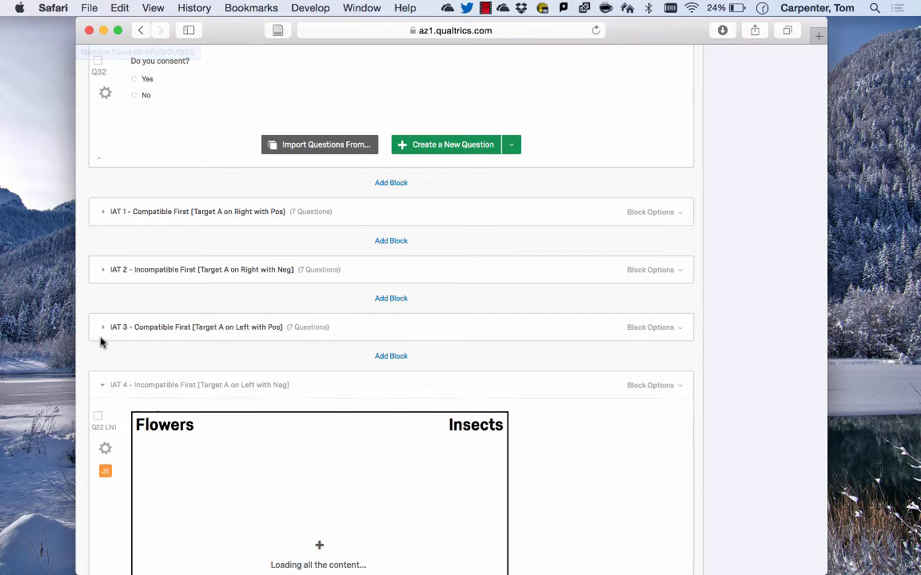
left_click(102, 387)
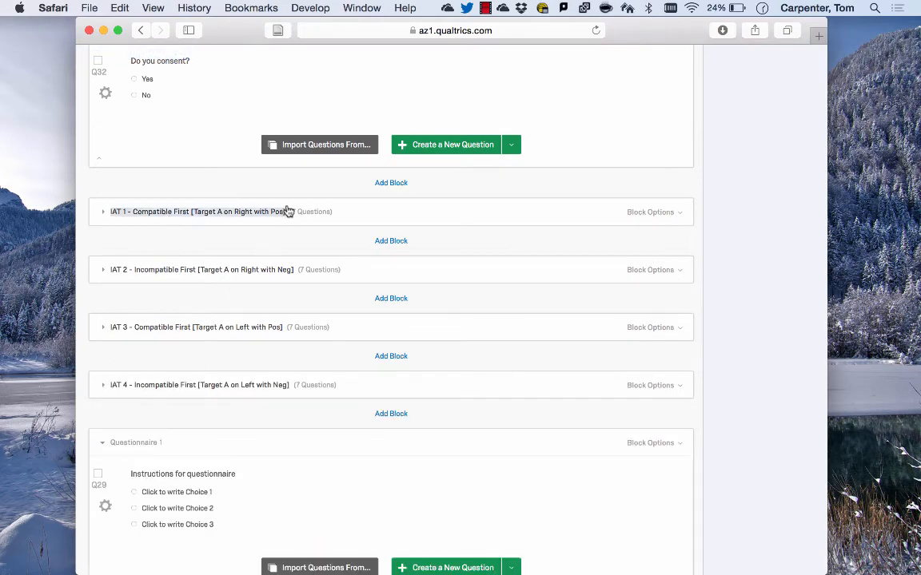
left_click(102, 214)
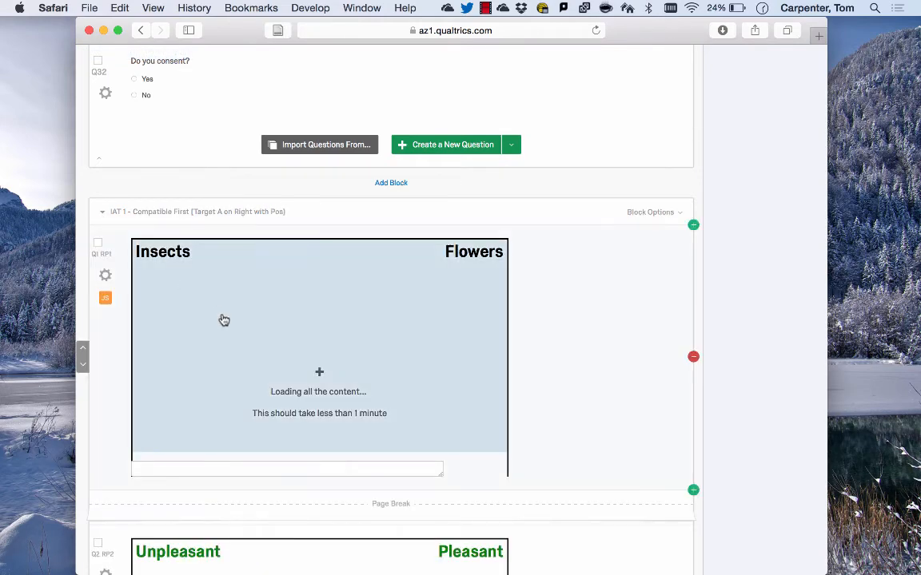
Open the Q1 RP1 question's JavaScript, scroll through the code and close the editor
left_click(105, 300)
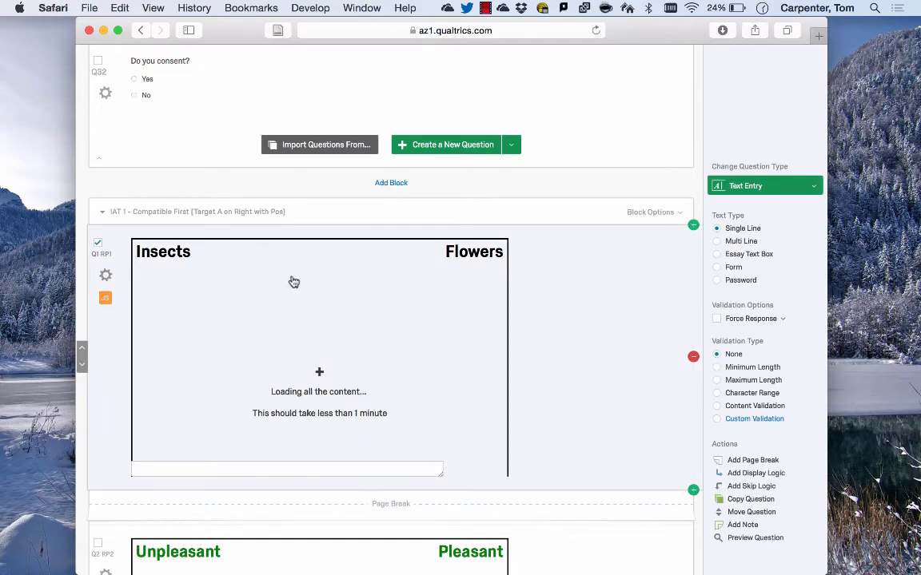
scroll(297, 276, "down", 20)
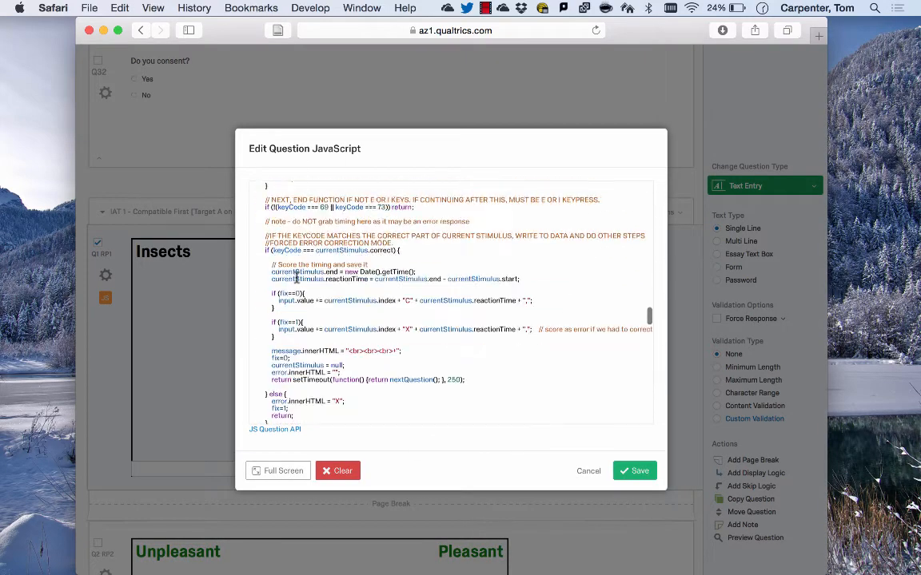
left_click(615, 472)
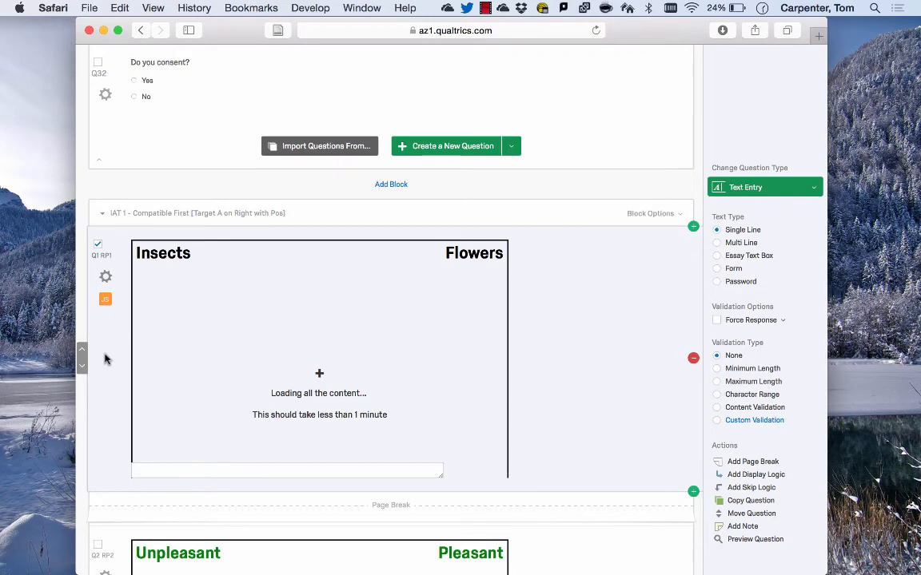
Open the survey's distributions to view the single reusable anonymous link, then return to the survey editor
scroll(104, 360, "up", 5)
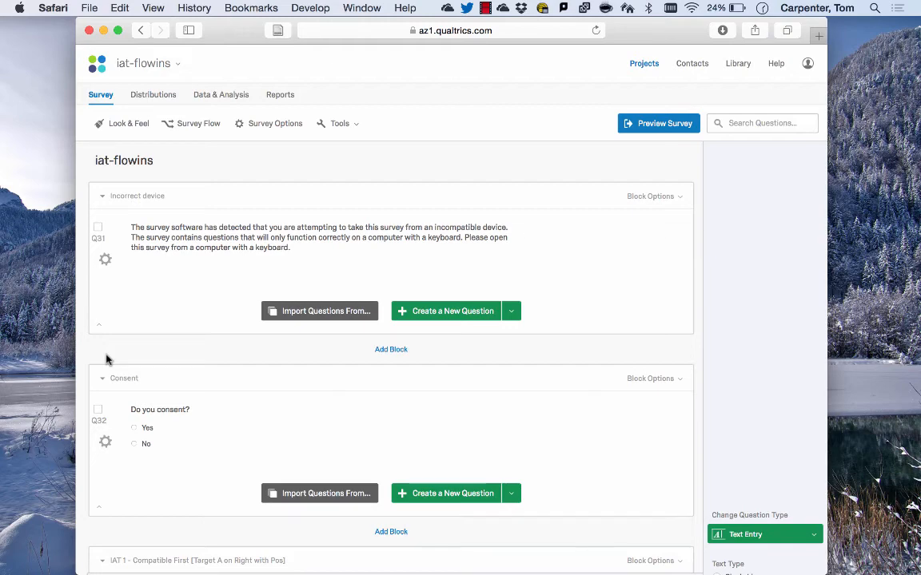
scroll(107, 360, "down", 12)
scroll(261, 533, "up", 6)
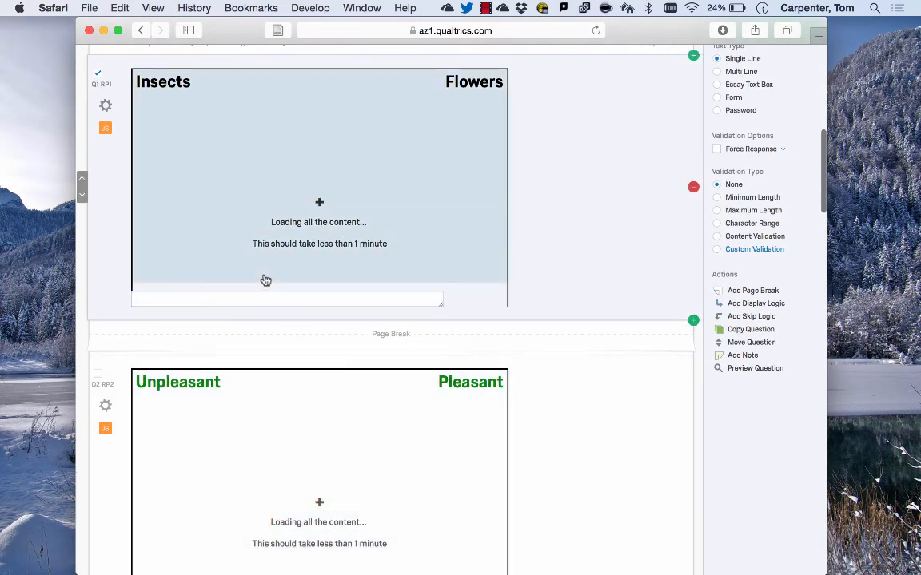
scroll(316, 507, "down", 4)
scroll(316, 508, "up", 15)
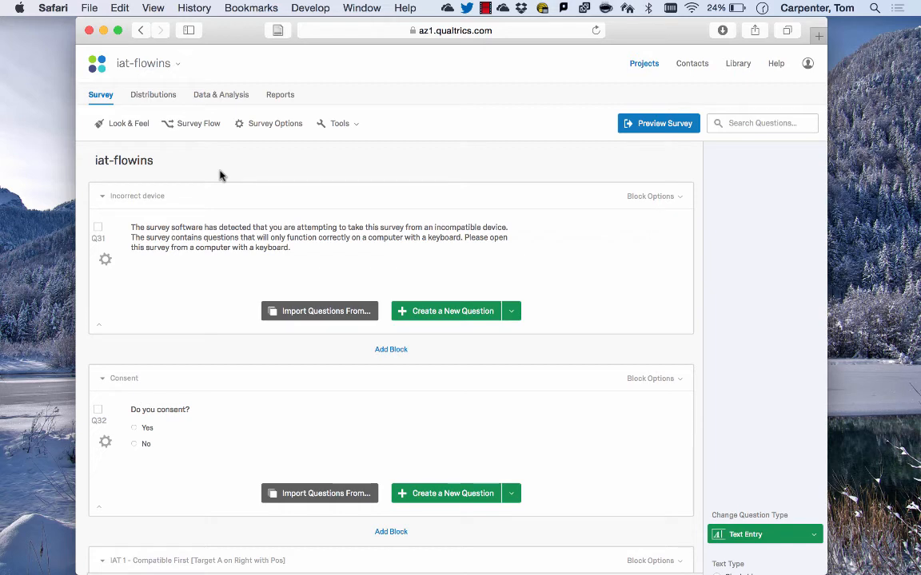
left_click(156, 97)
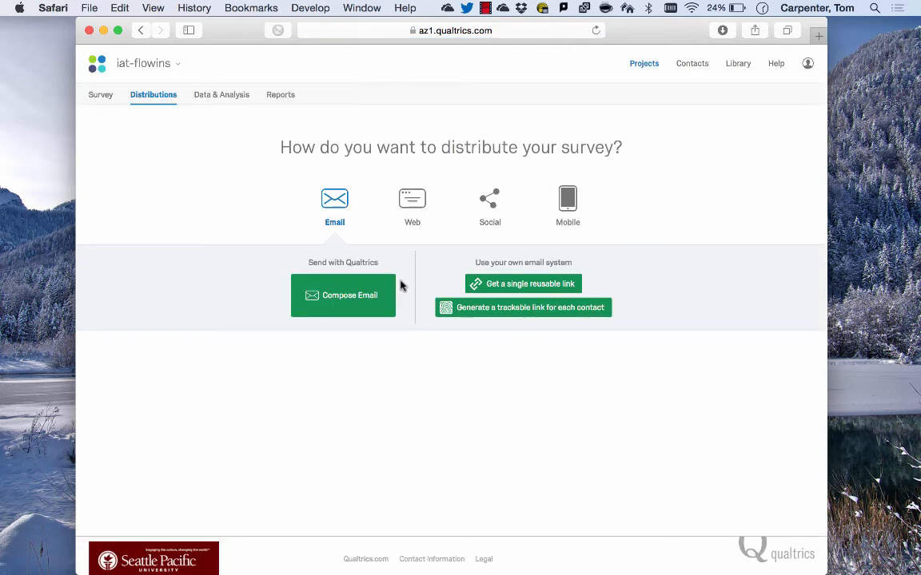
left_click(516, 284)
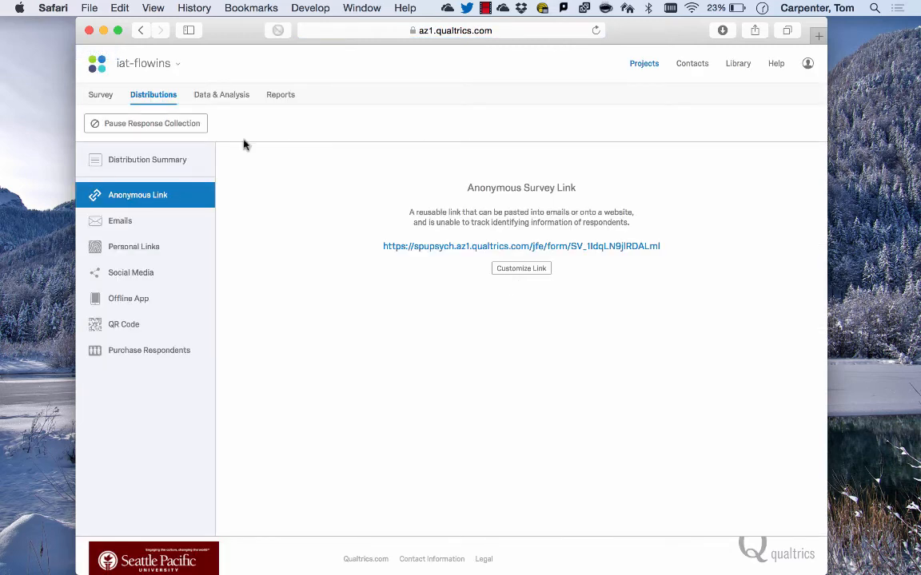
left_click(100, 94)
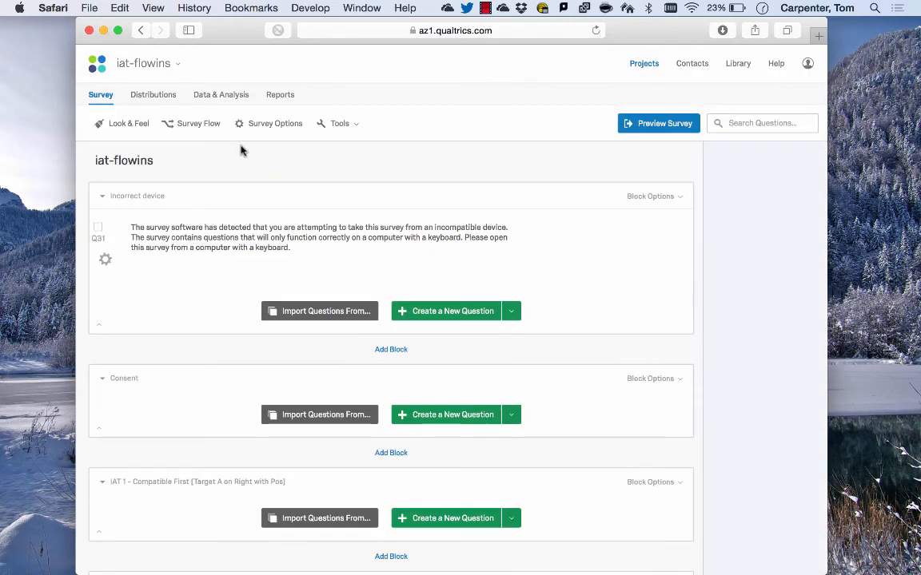
Open Look & Feel, review the page transition options, and close it without saving
left_click(130, 125)
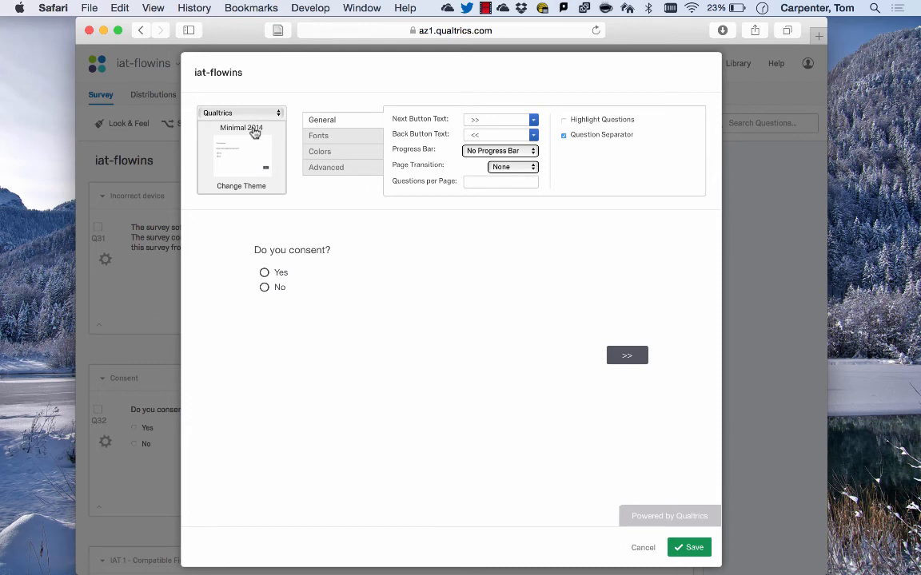
left_click(513, 170)
left_click(512, 170)
left_click(513, 170)
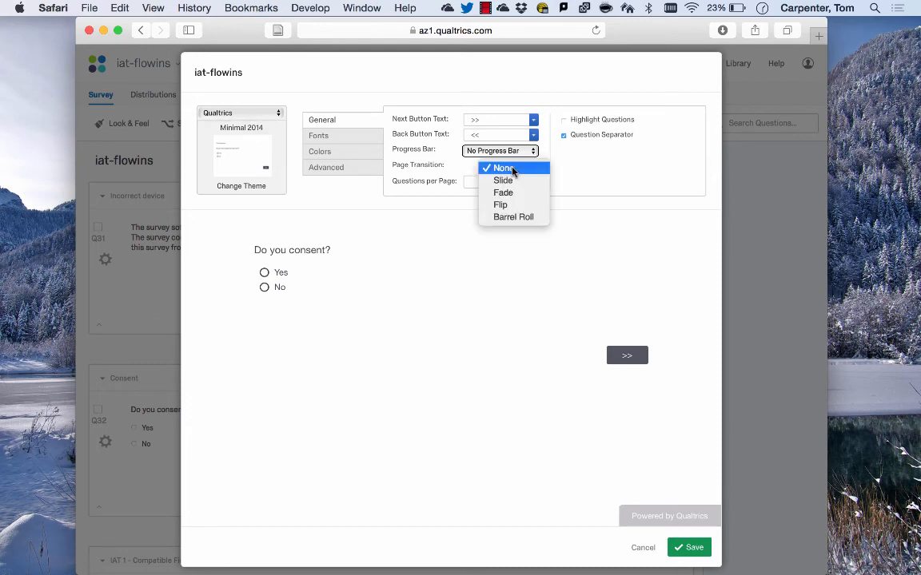
left_click(512, 170)
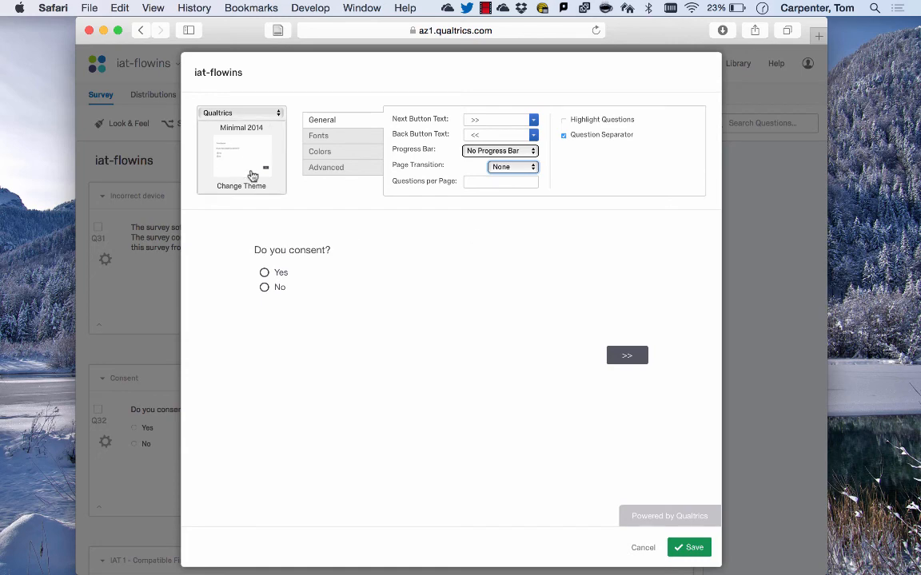
left_click(643, 548)
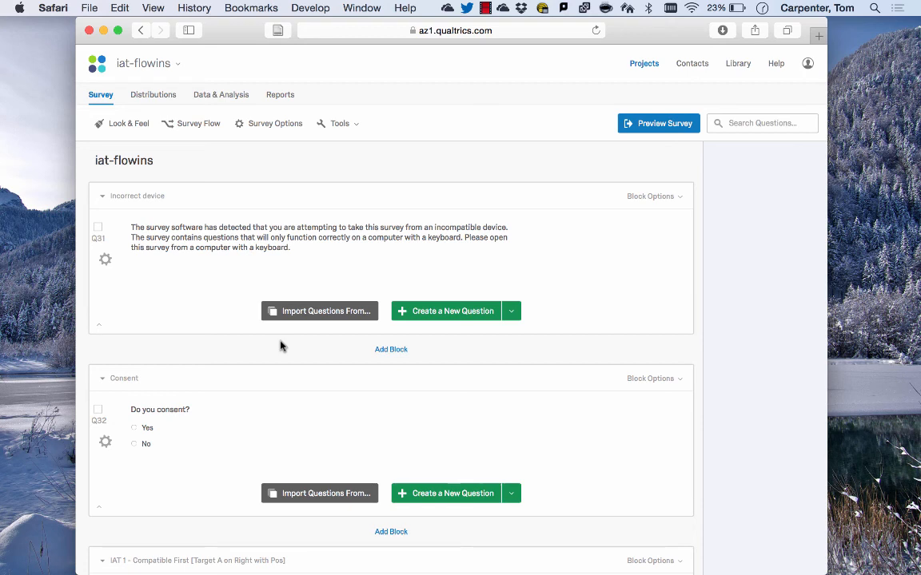
Open the Survey Flow to review the randomizer structure and close it without saving
left_click(184, 127)
scroll(355, 272, "down", 5)
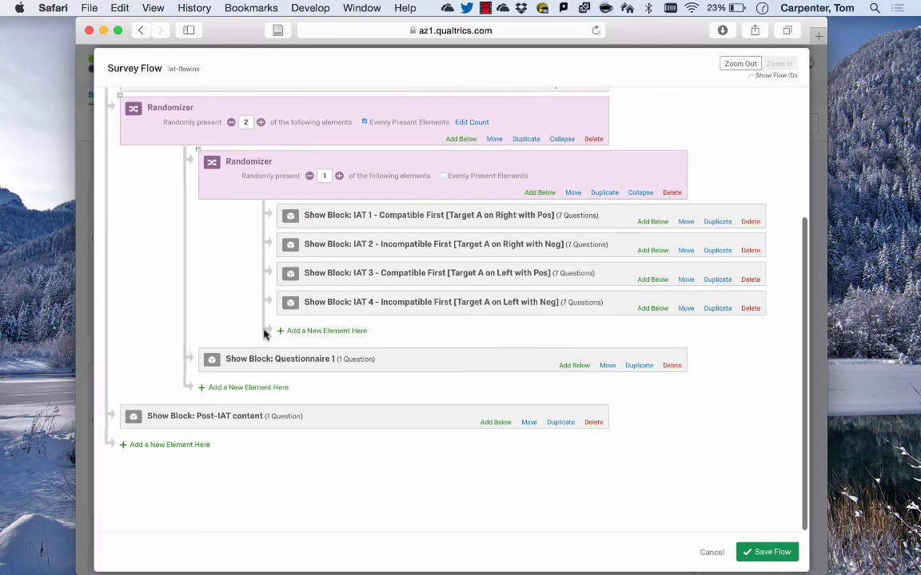
left_click(710, 553)
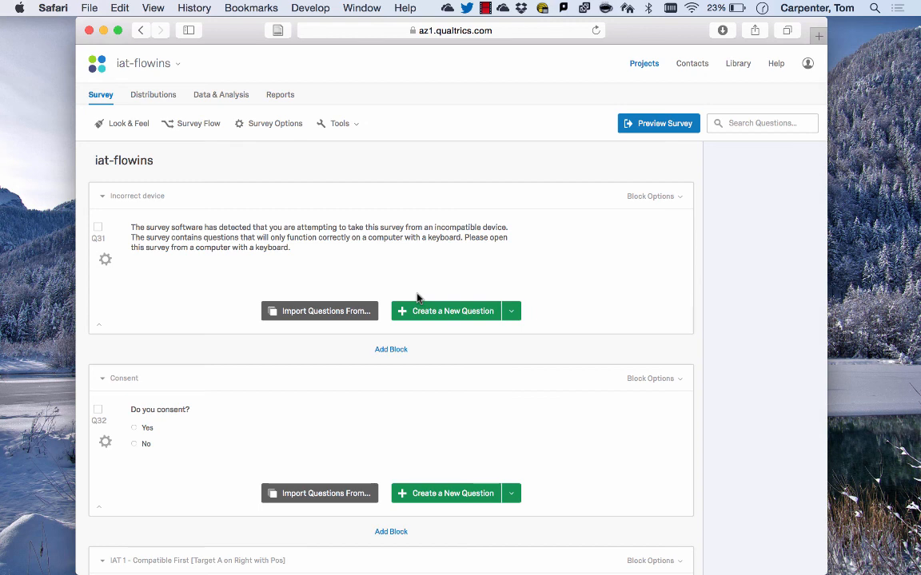